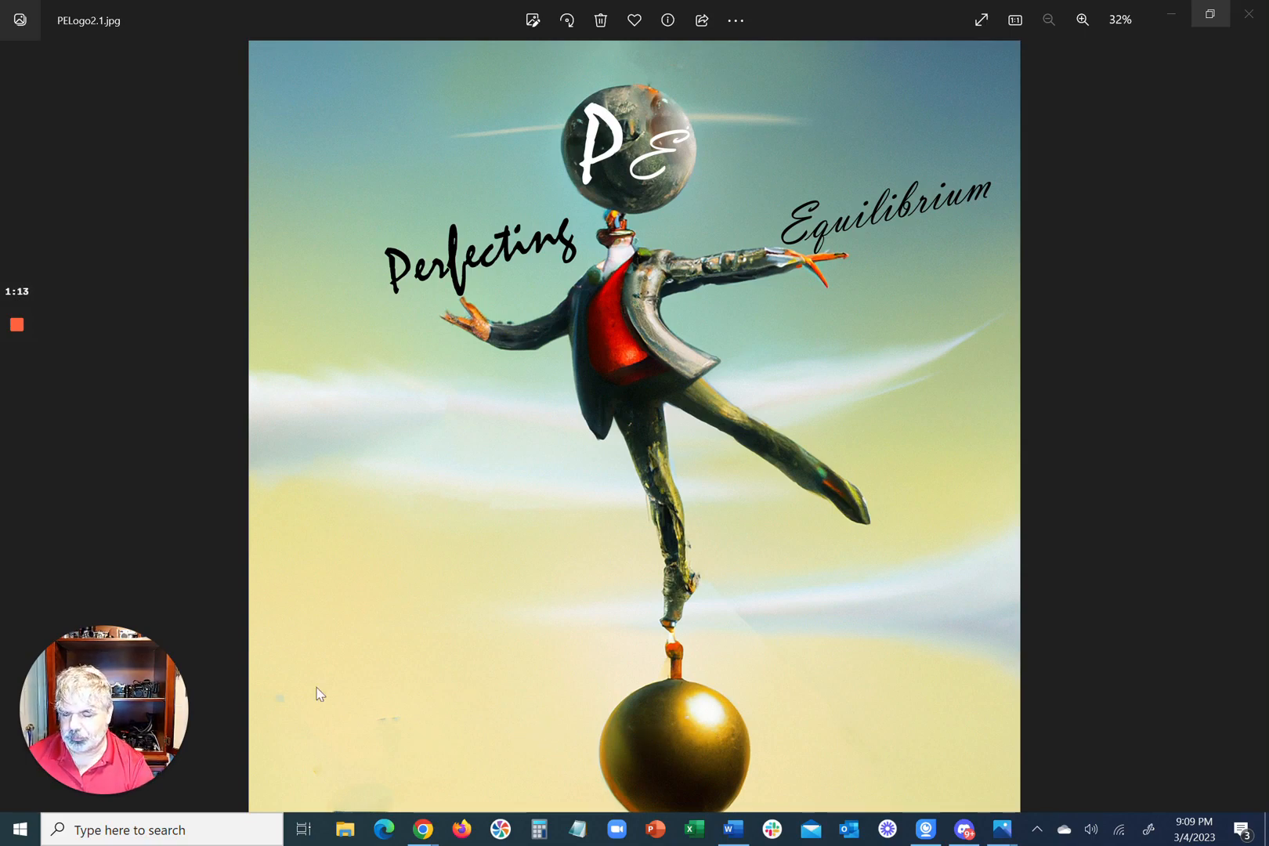
# Step: View the sample logo images and the designer's portfolio page, and leave them to switch to Discord
pyautogui.moveTo(16, 395)
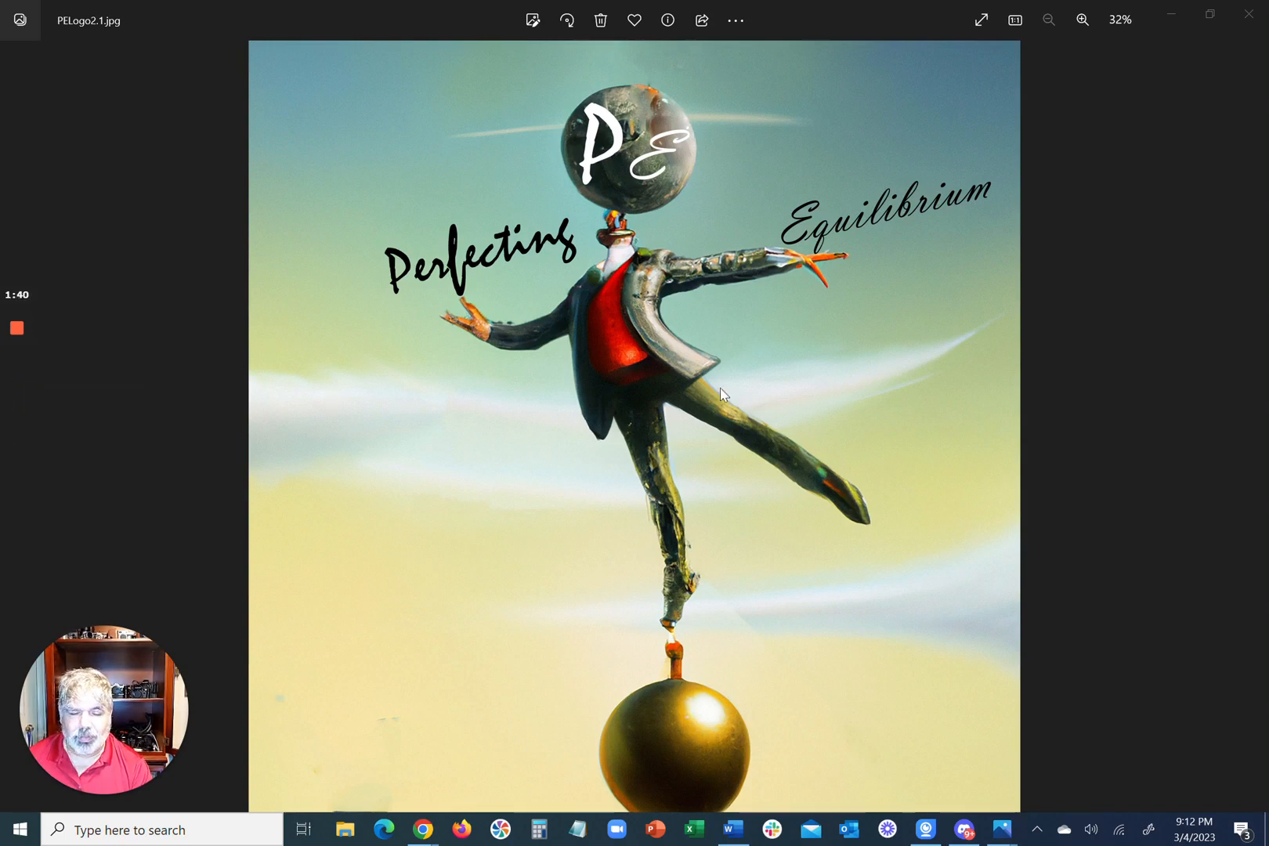
pyautogui.click(1248, 14)
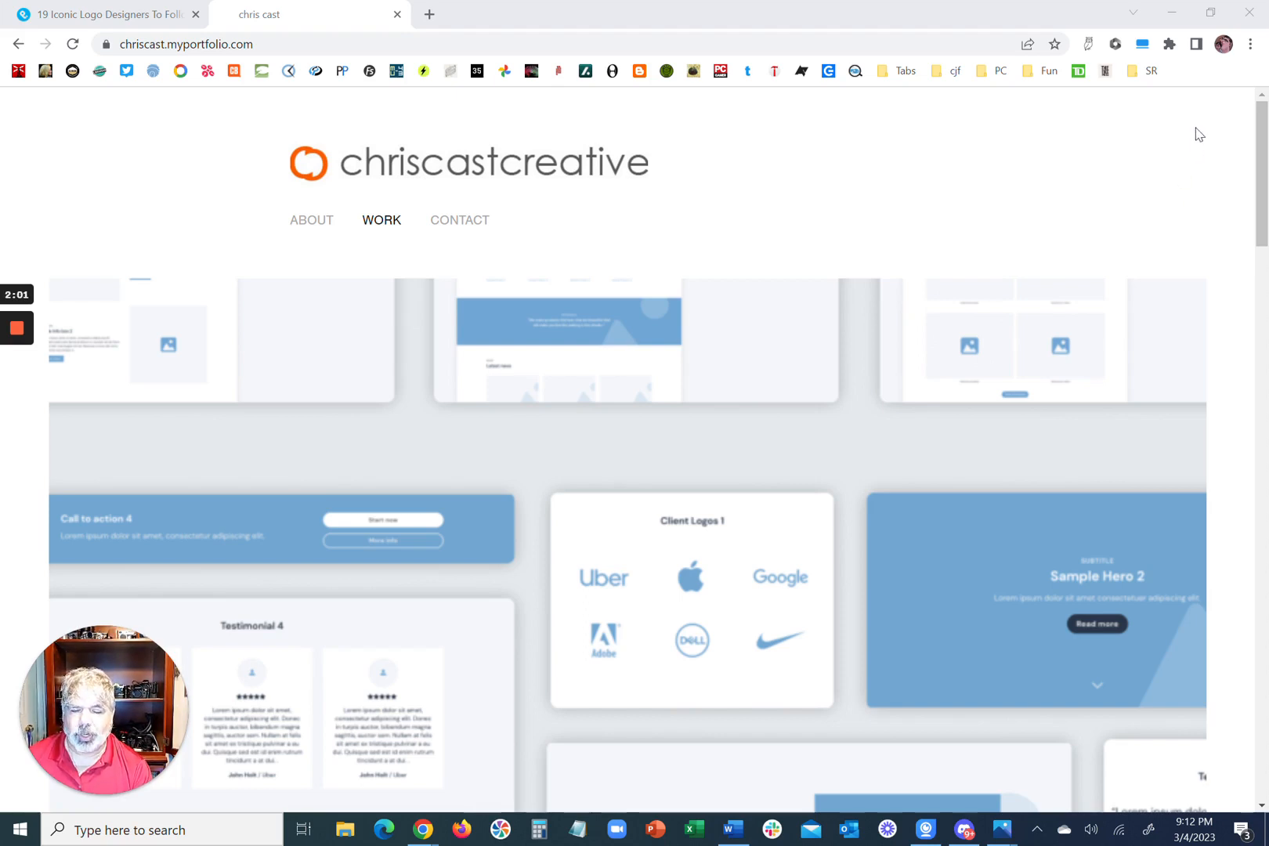
pyautogui.click(1181, 18)
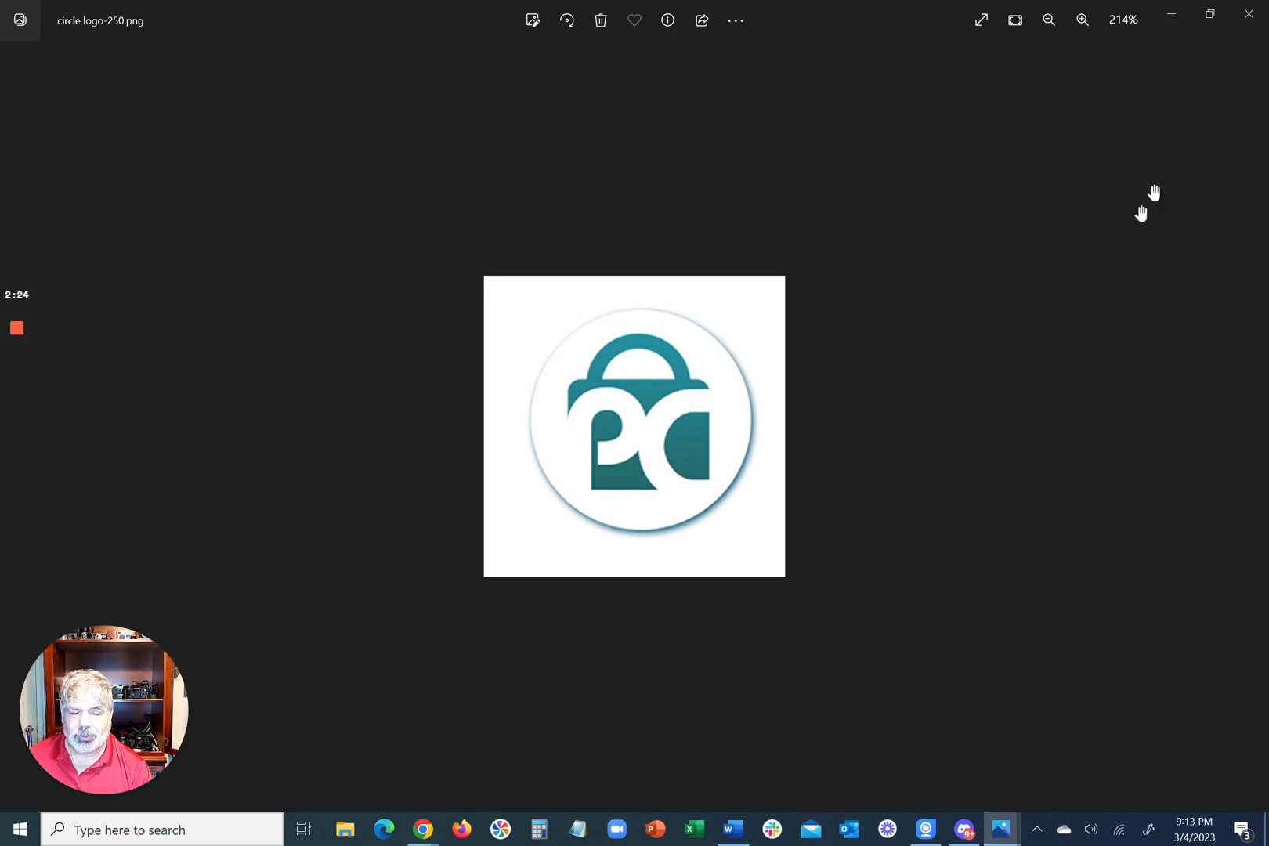
pyautogui.press('Right')
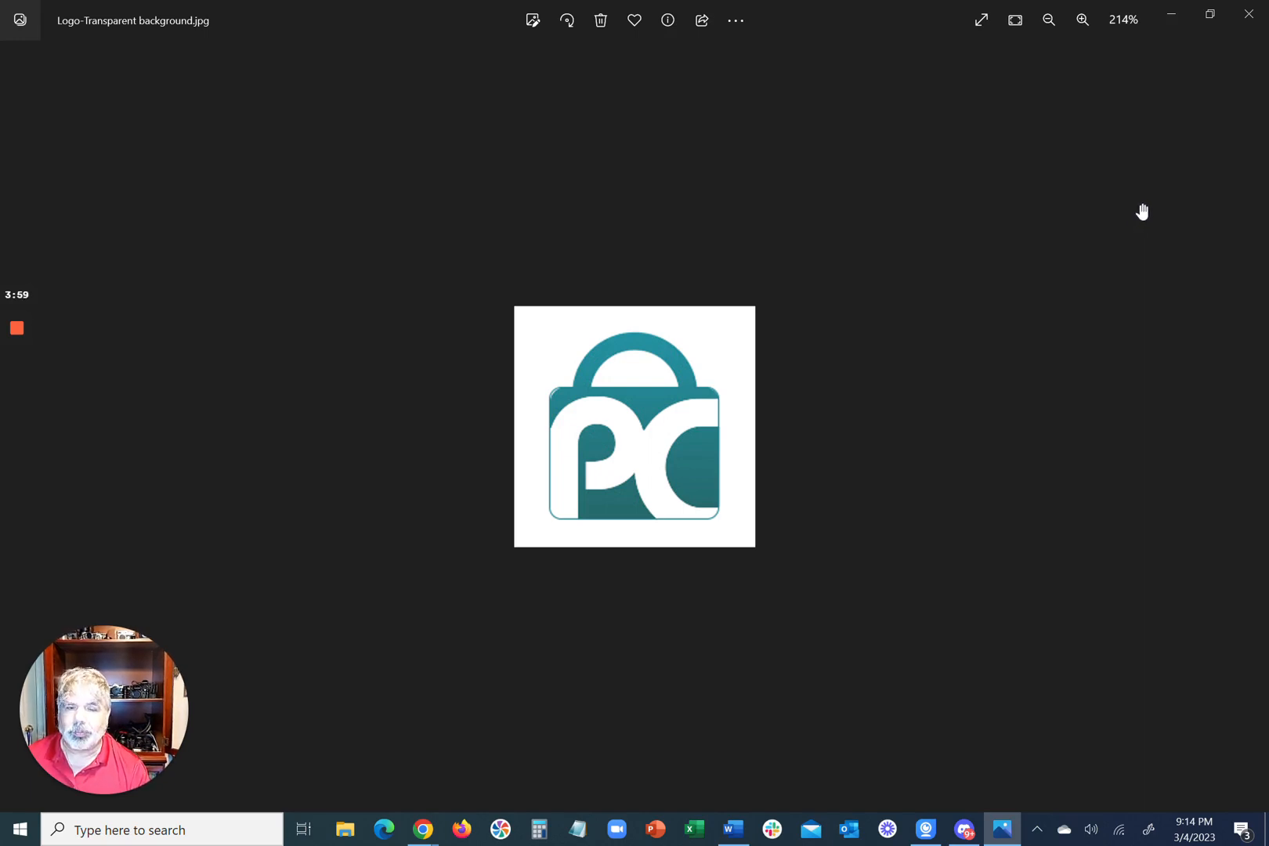
pyautogui.click(1241, 23)
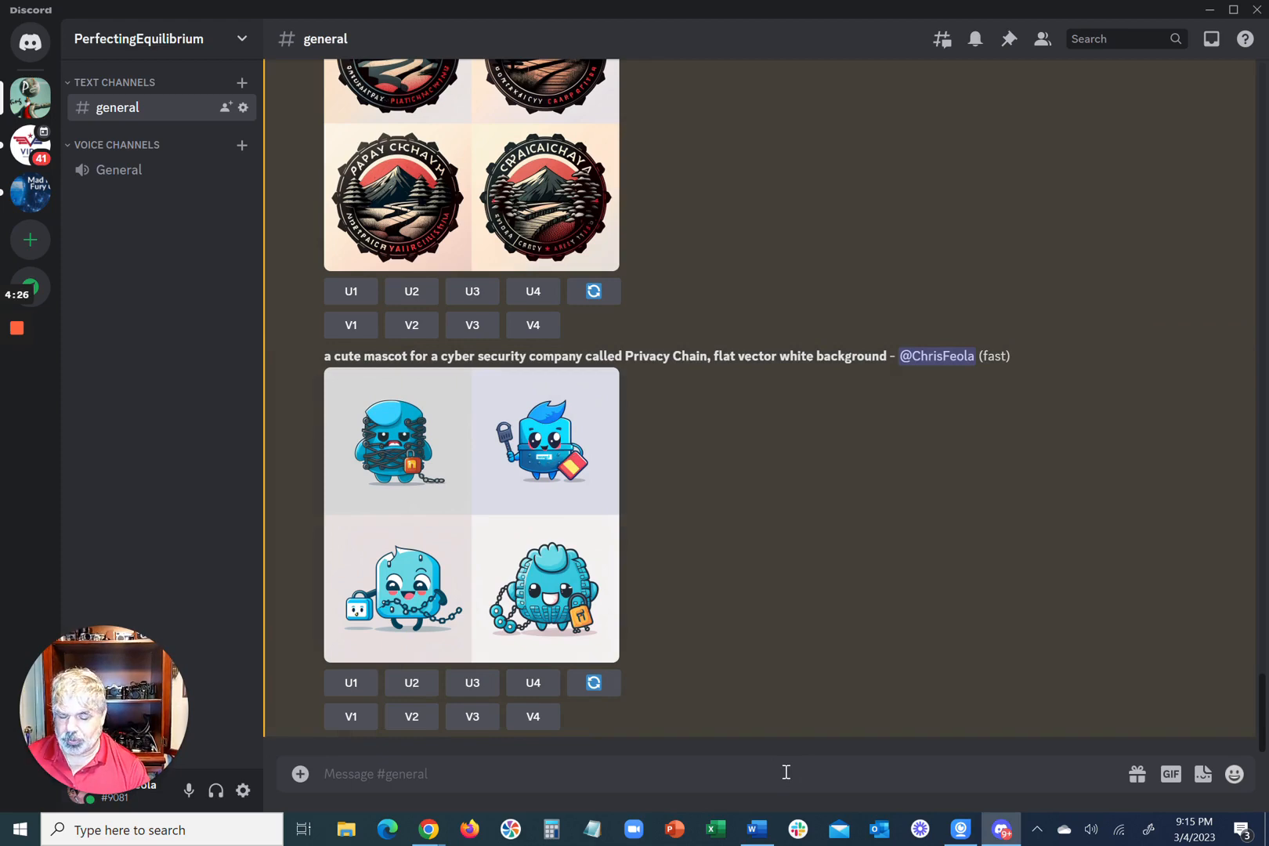
# Step: Start an /imagine prompt with the copied text "a minimal vector logo design for a cyber security company called Privacy Chain"
pyautogui.write('/')
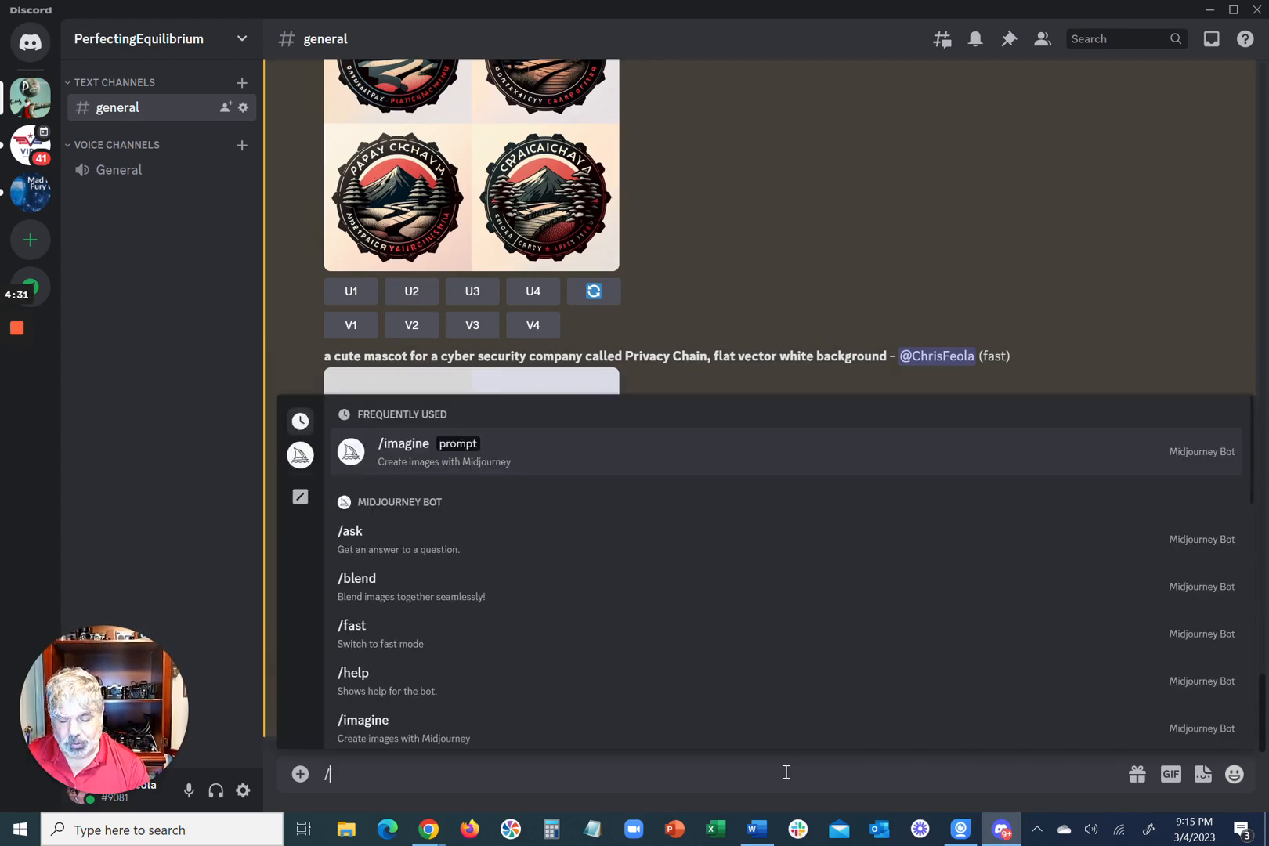
pyautogui.press('Tab')
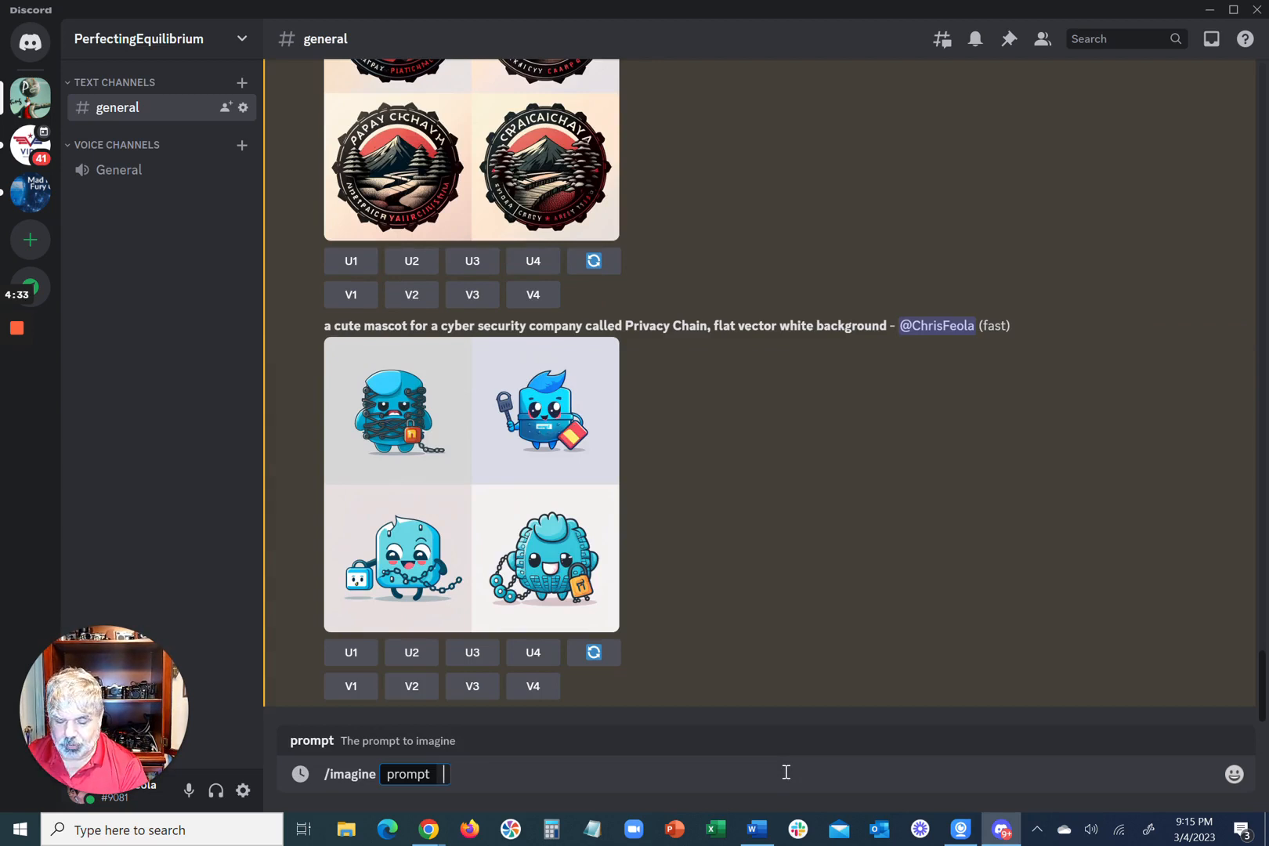
pyautogui.write('a minimal vector logo design for a cyber security company called Privacy Chain')
# Step: Remove the words "minimal vector" from the prompt and submit it to generate the logo designs
pyautogui.hotkey('ctrl', 'Left')
pyautogui.hotkey('ctrl', 'Left')
pyautogui.hotkey('ctrl', 'Left')
pyautogui.hotkey('ctrl', 'Left')
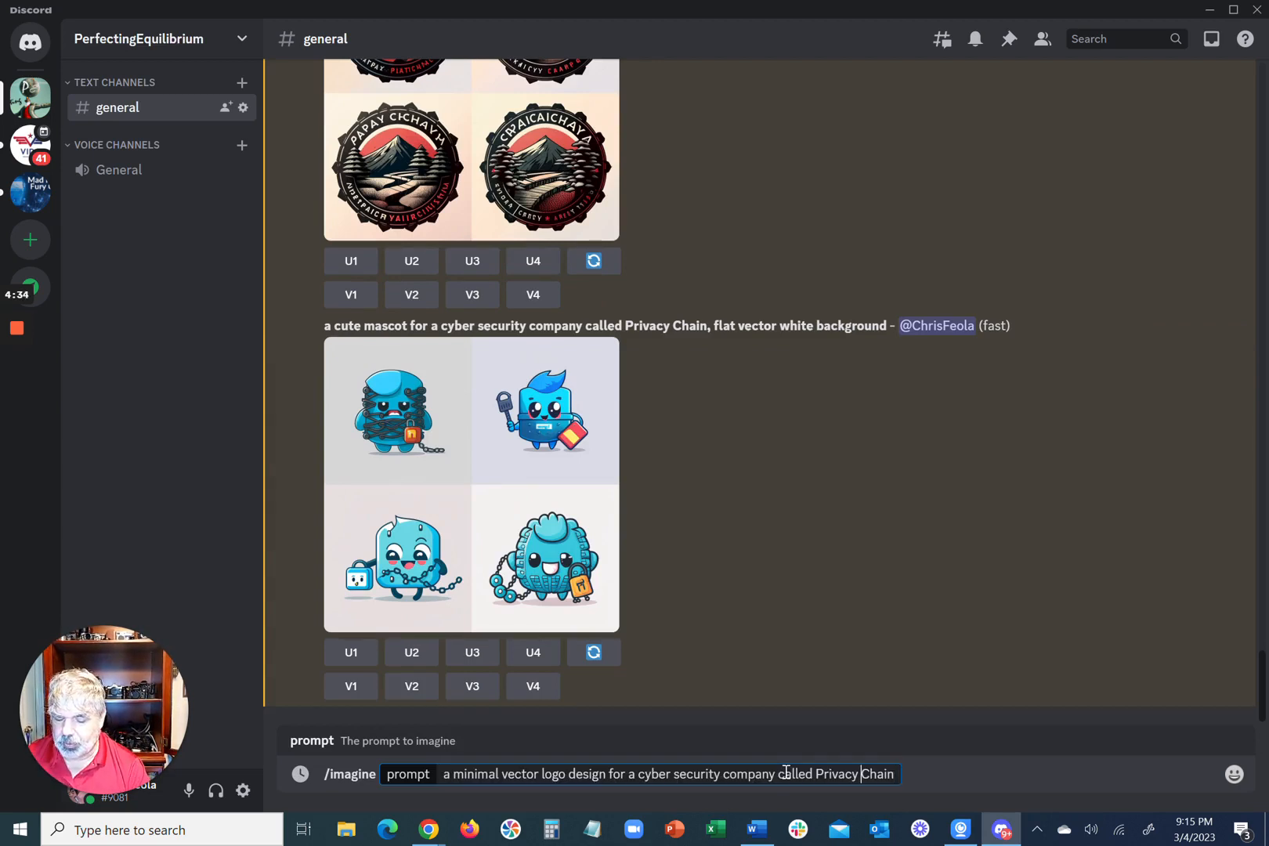
pyautogui.hotkey('ctrl', 'Left')
pyautogui.hotkey('ctrl', 'Left')
pyautogui.hotkey('ctrl', 'Left')
pyautogui.hotkey('ctrl', 'Left')
pyautogui.hotkey('ctrl', 'Left')
pyautogui.hotkey('ctrl', 'Left')
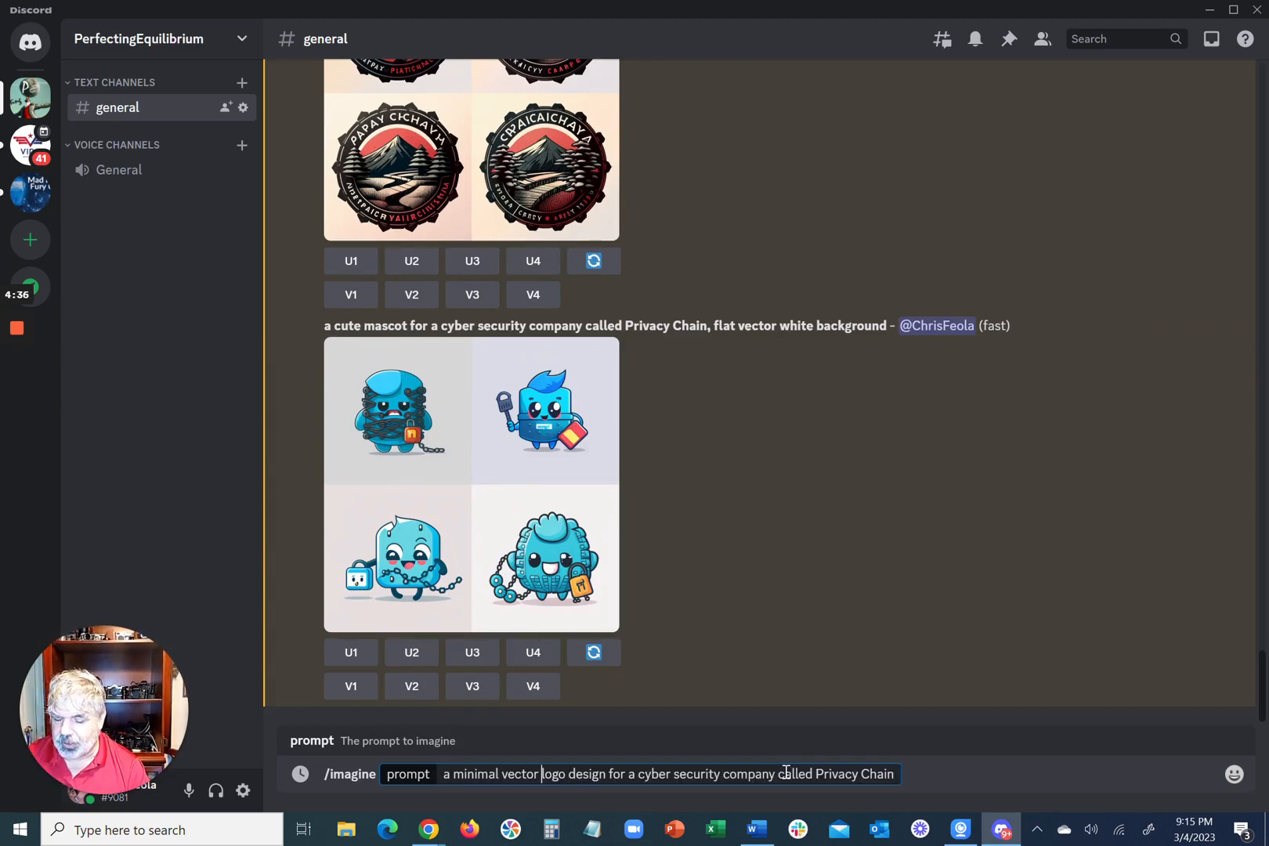
pyautogui.hotkey('ctrl', 'shift', 'Left')
pyautogui.hotkey('ctrl', 'shift', 'Left')
pyautogui.press('BackSpace')
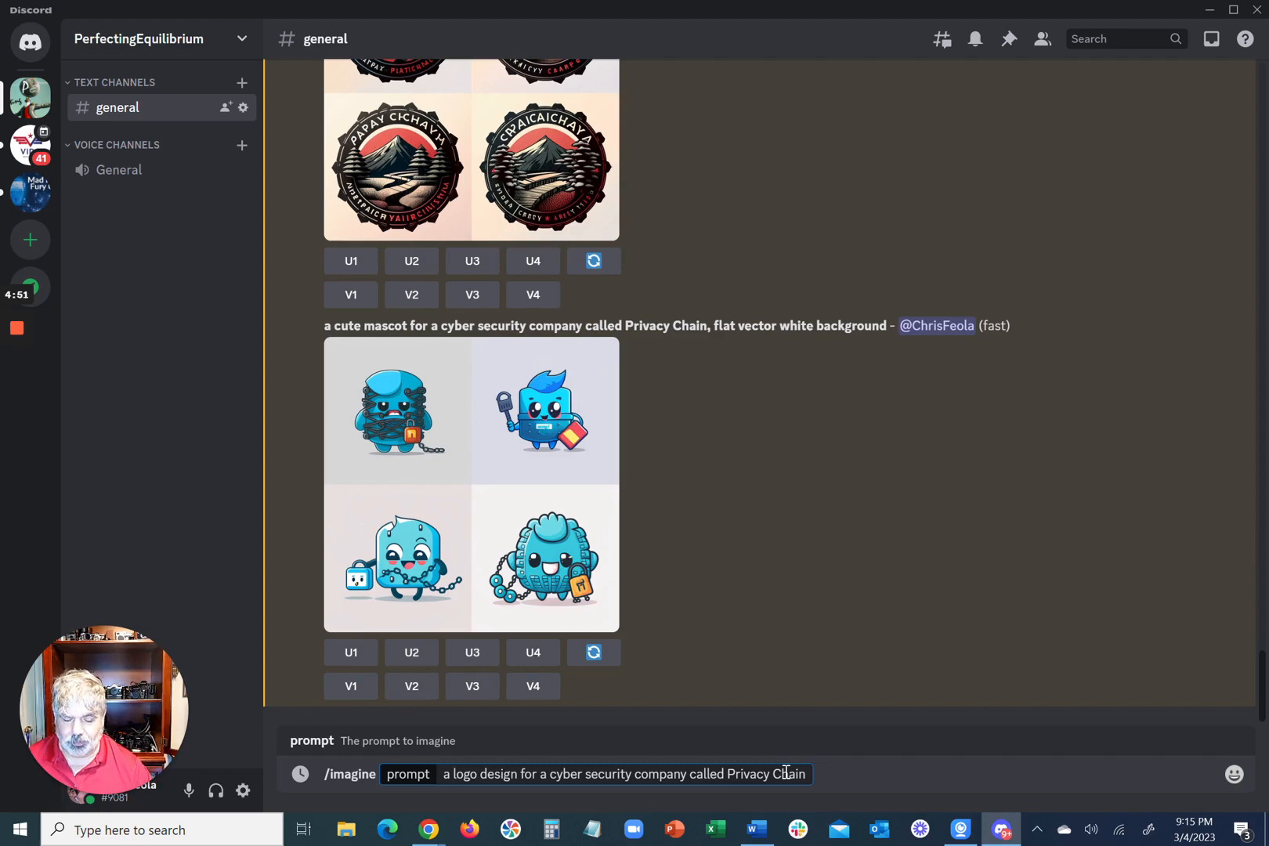
pyautogui.press('Return')
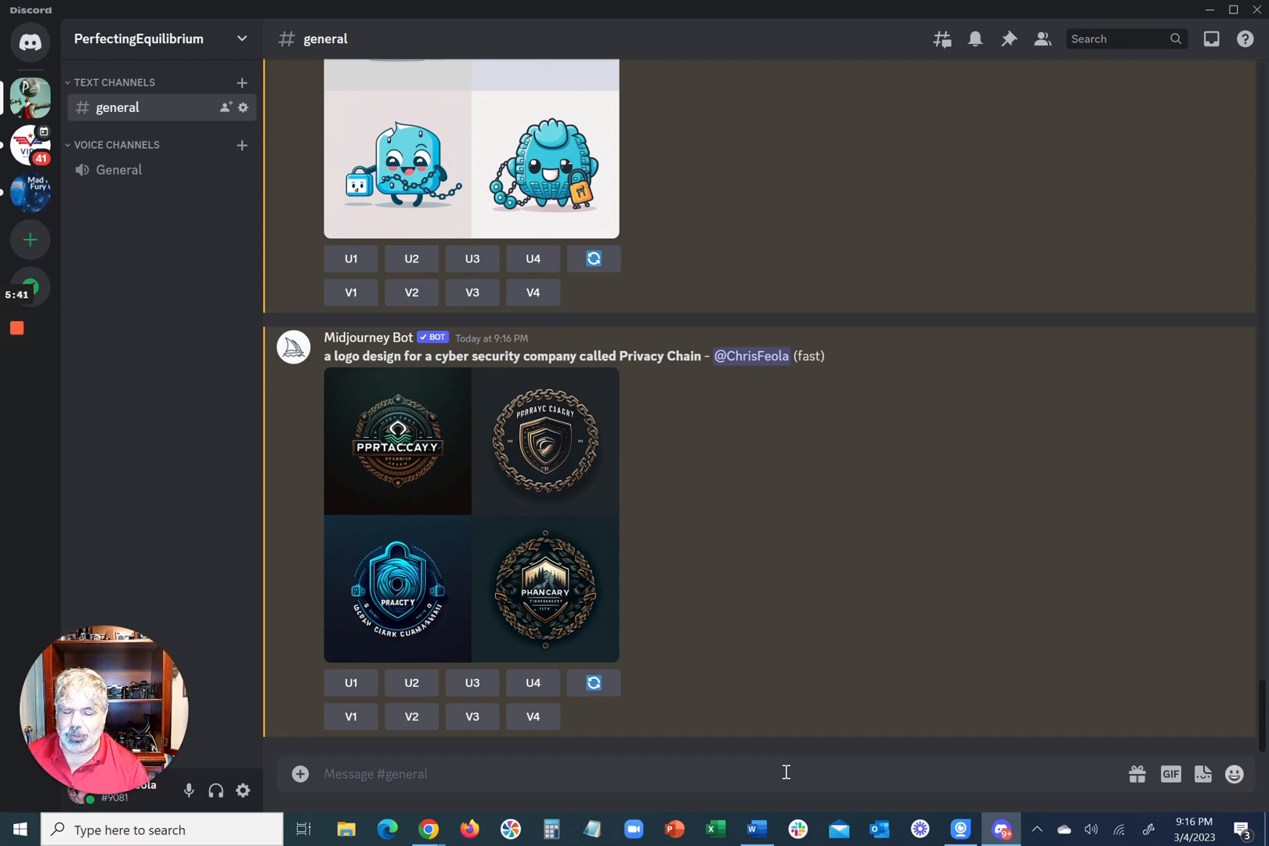
# Step: Inspect the generated logo grid enlarged, and request an upscale and variations of the second logo
pyautogui.click(473, 480)
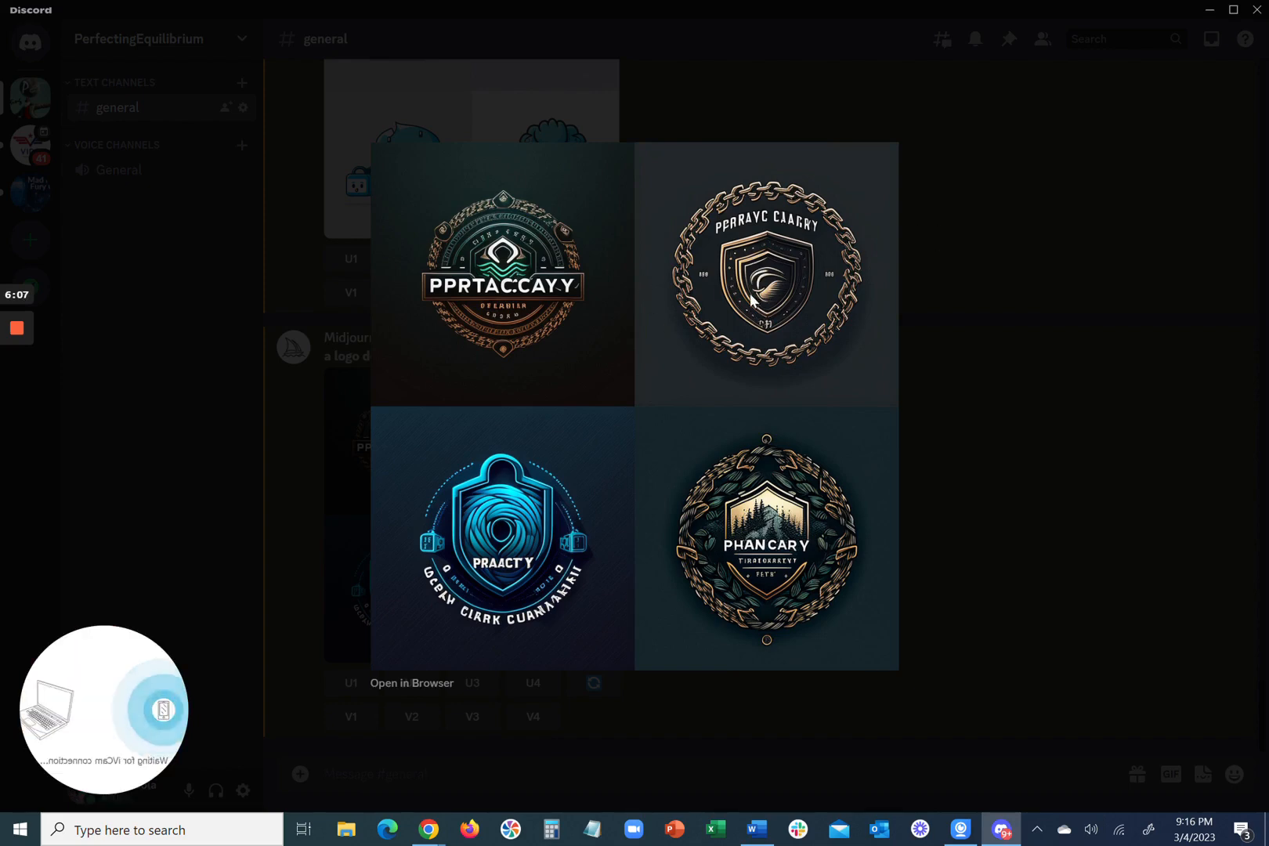
pyautogui.click(305, 176)
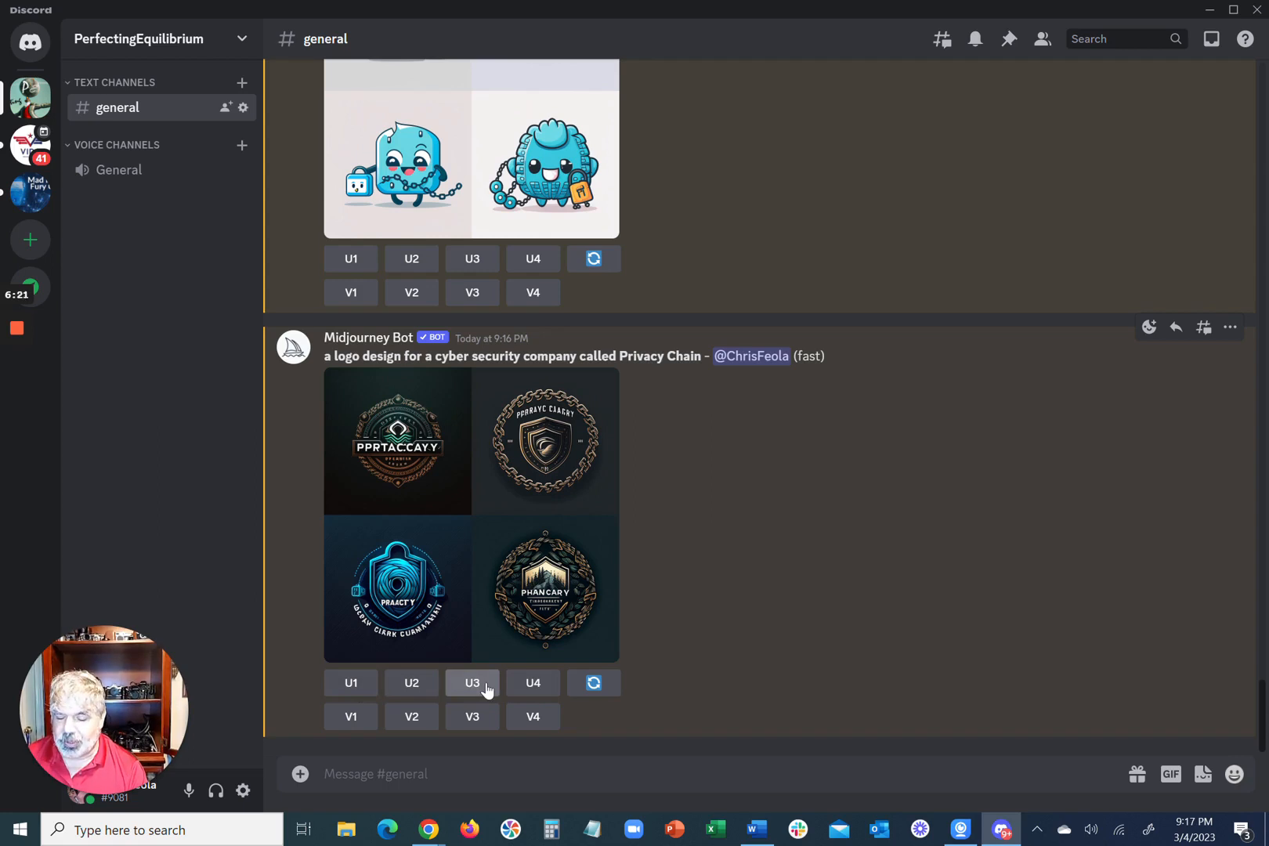
pyautogui.click(405, 683)
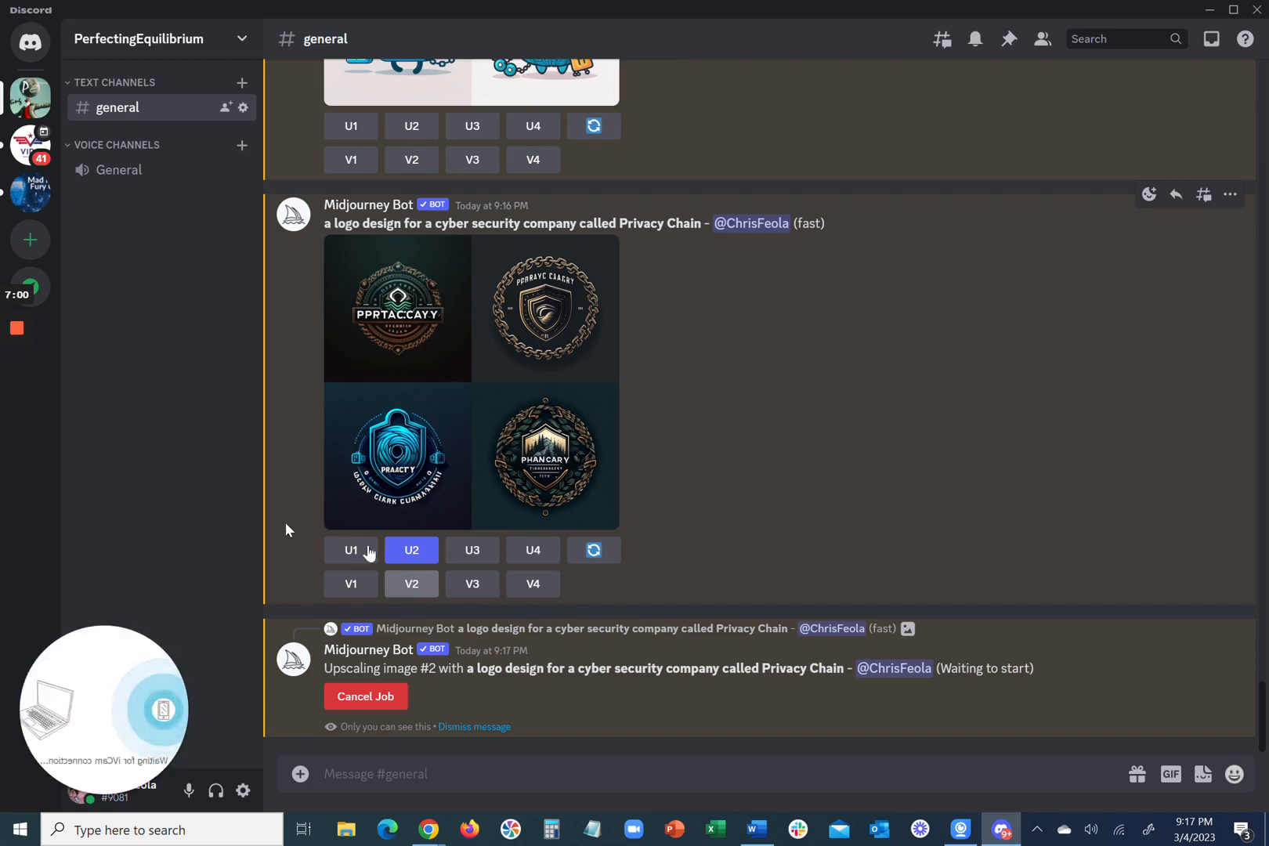
pyautogui.moveTo(16, 356)
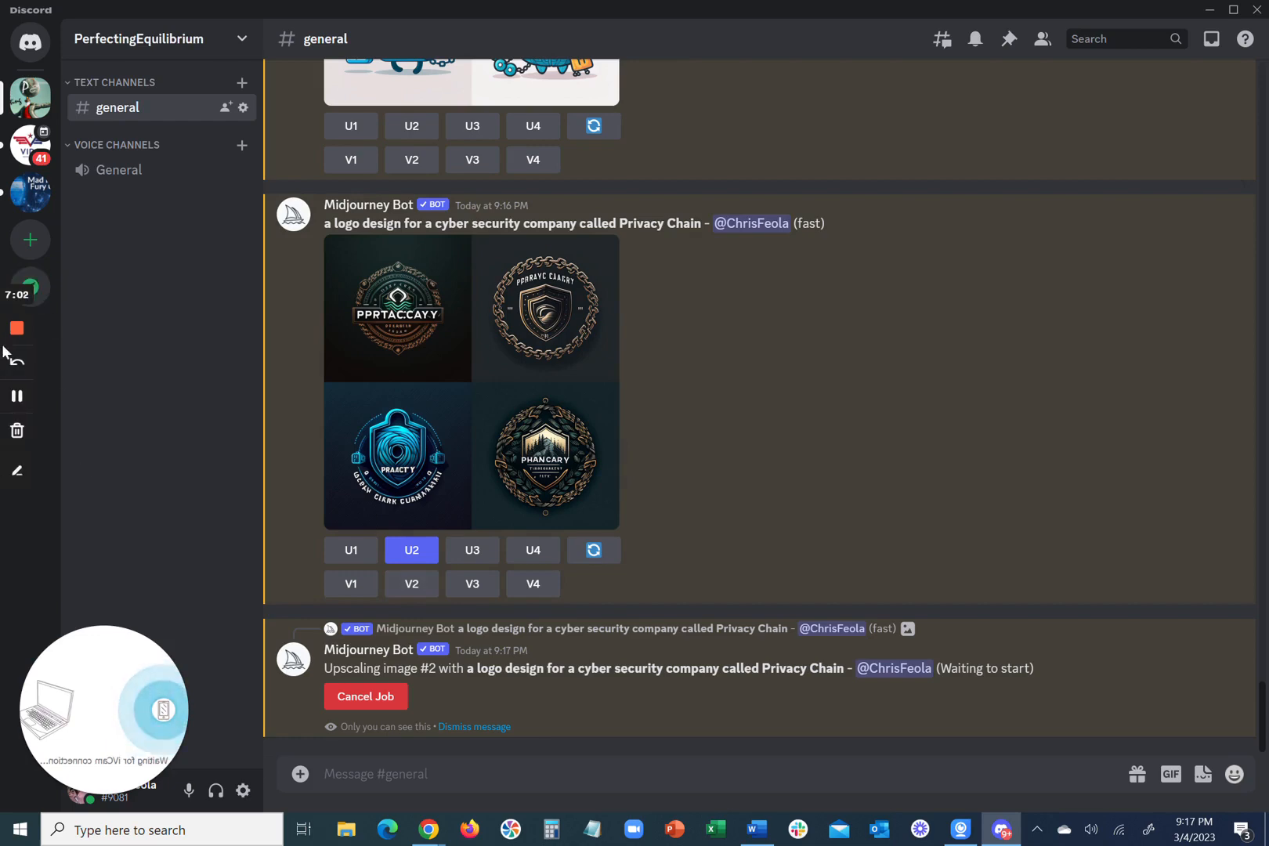
pyautogui.click(18, 397)
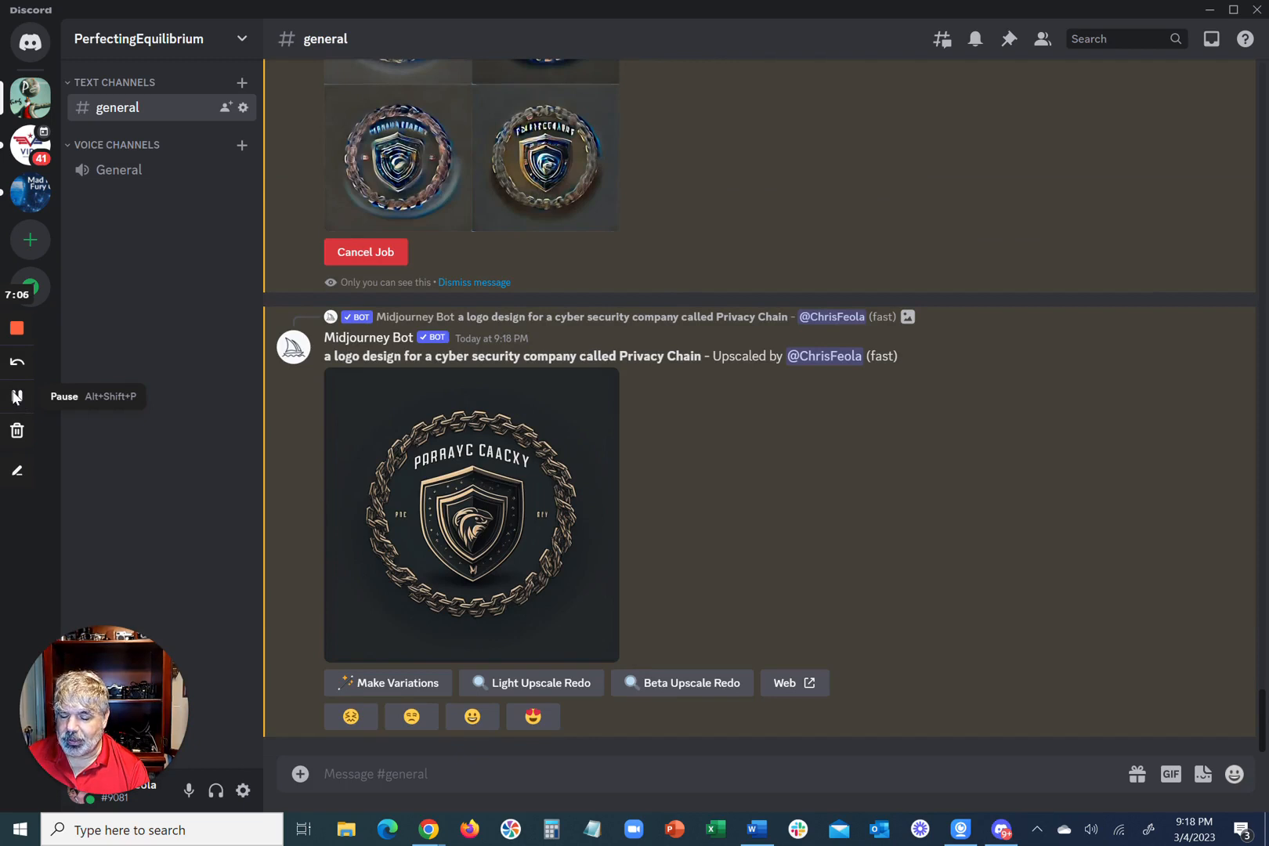
# Step: Run /imagine with "a minimal vector logo design for a cyber security company called Privacy Chain, white background" and view the logo grid enlarged
pyautogui.scroll(3, 415, 394)
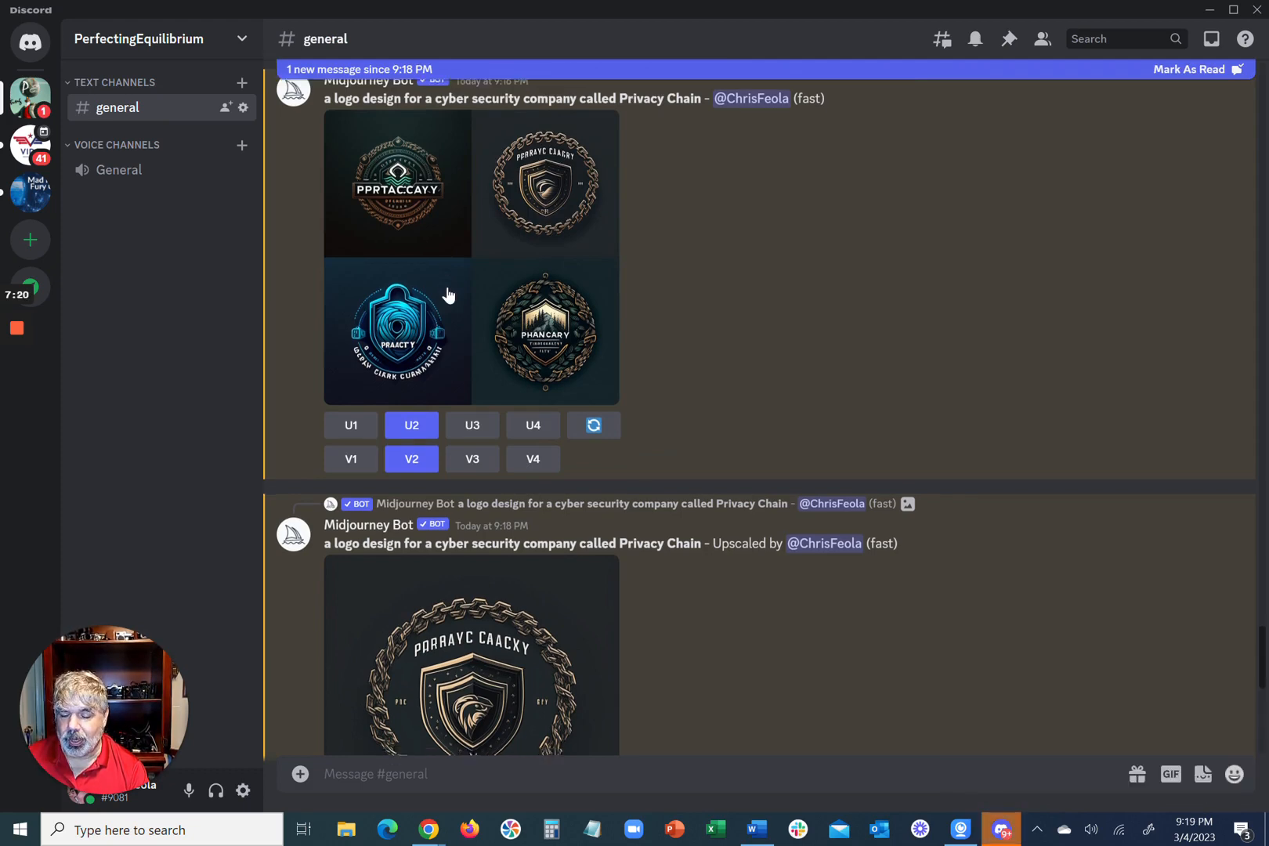
pyautogui.scroll(-3, 447, 293)
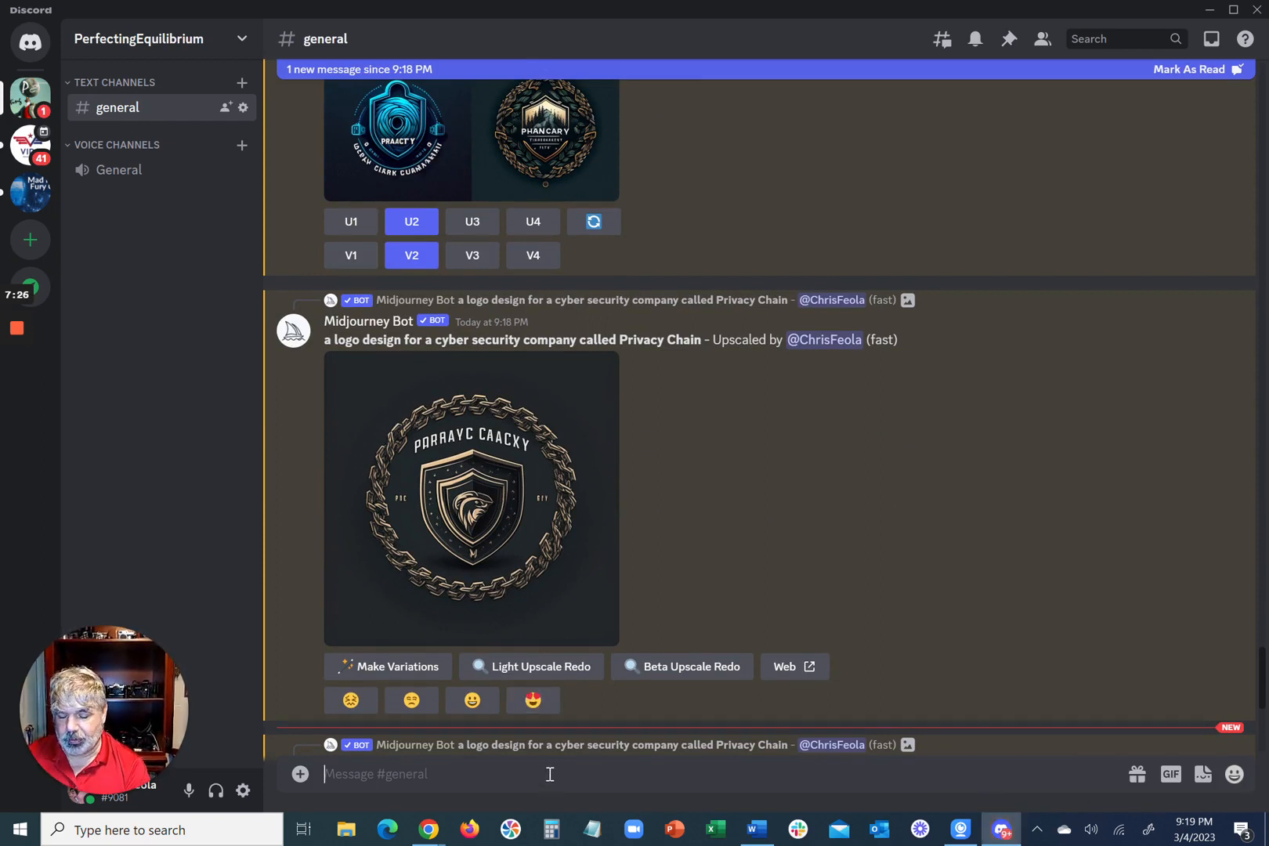
pyautogui.write('/')
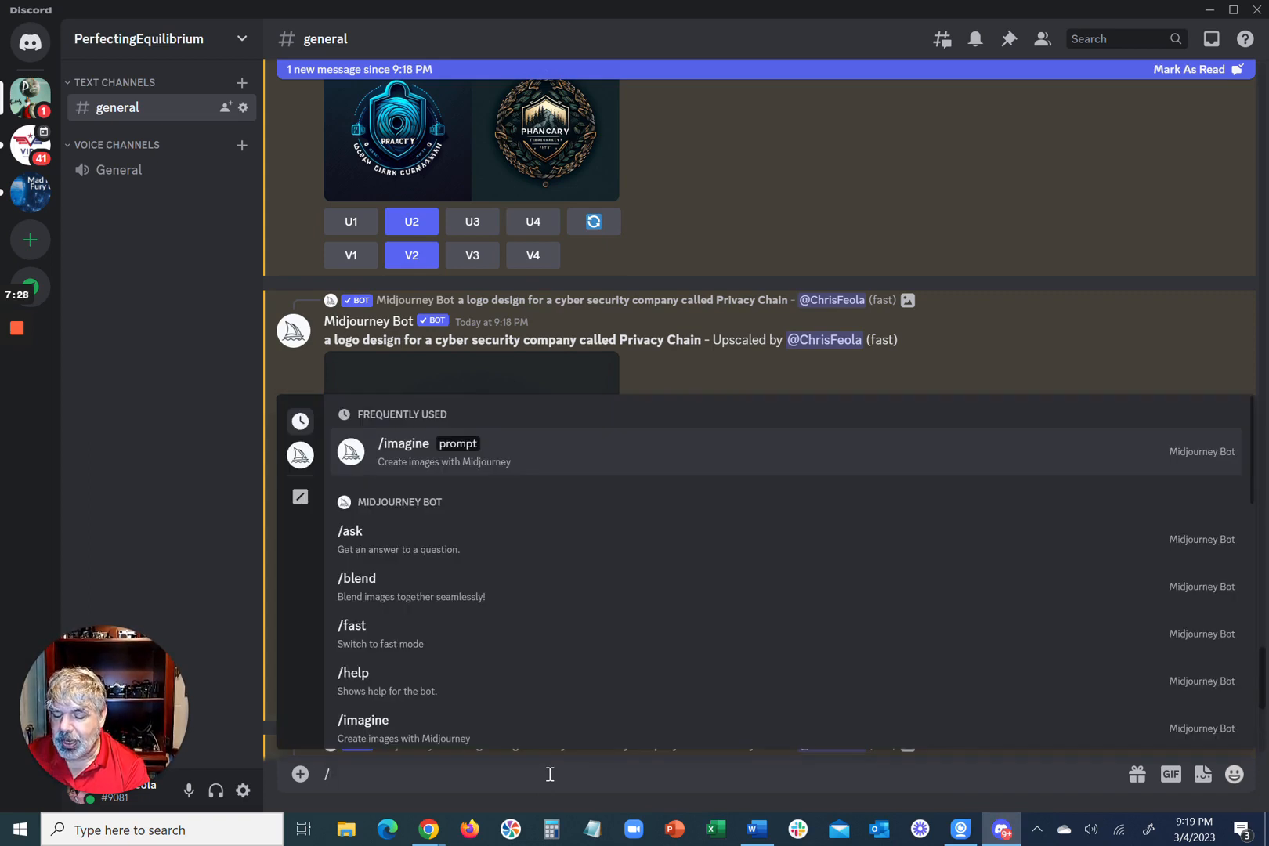
pyautogui.press('Return')
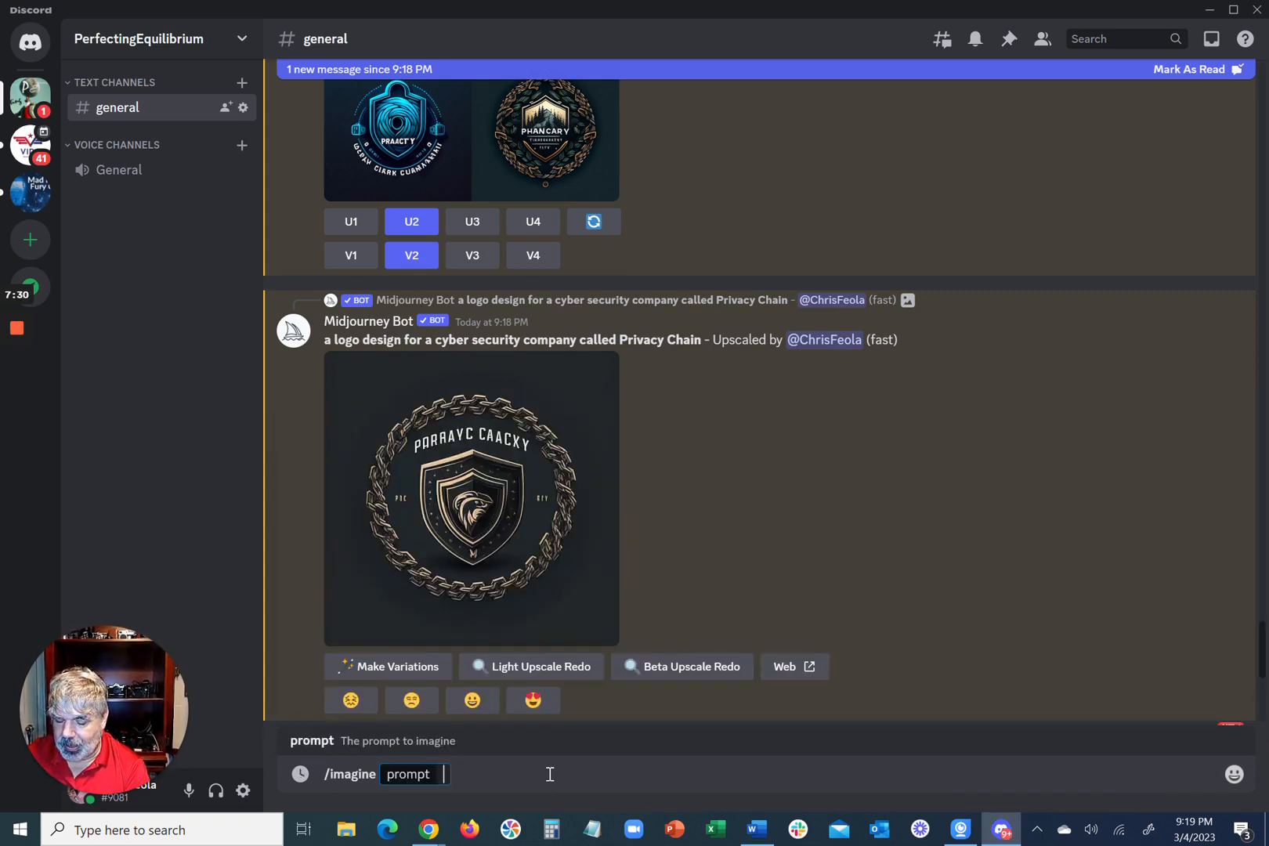
pyautogui.write('a minimal vector logo design for a cyber security company called Privacy Chain')
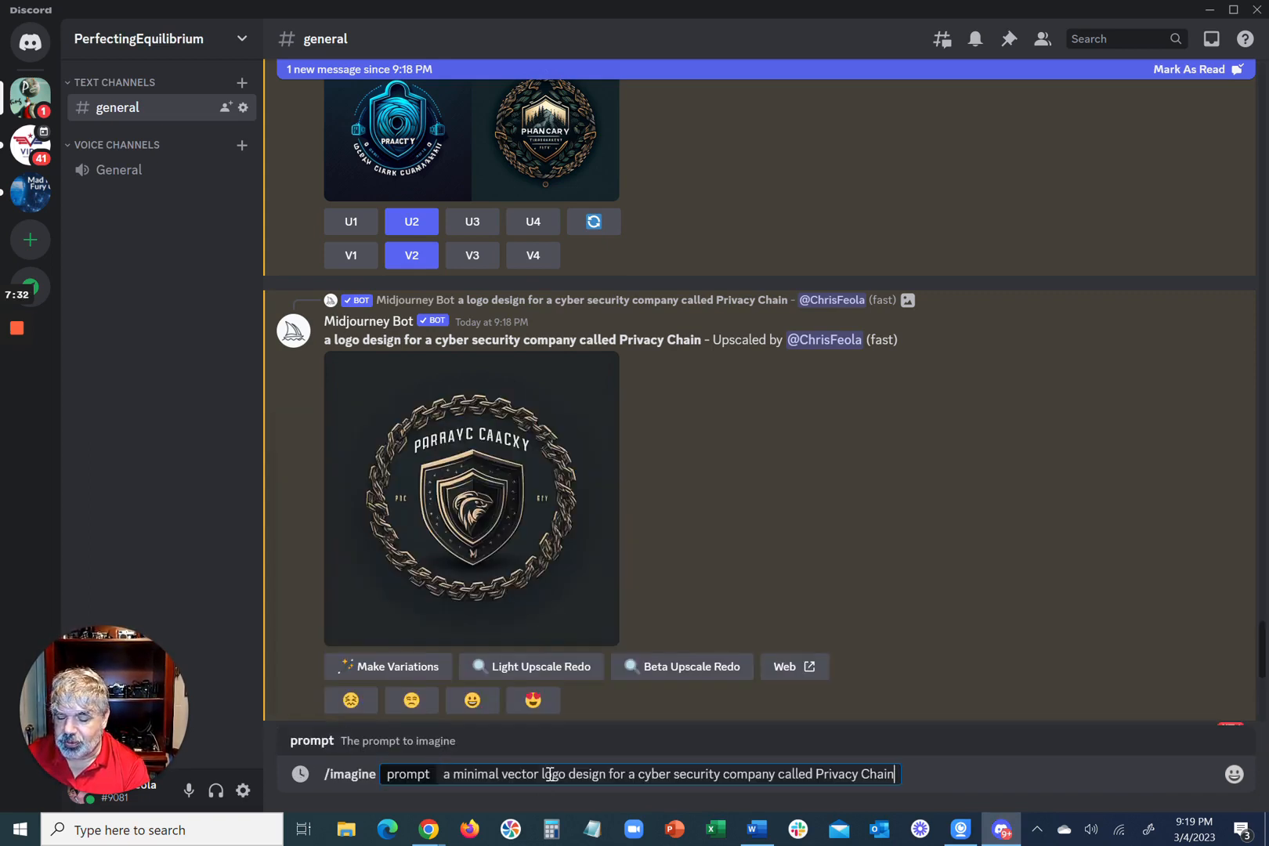
pyautogui.write(',')
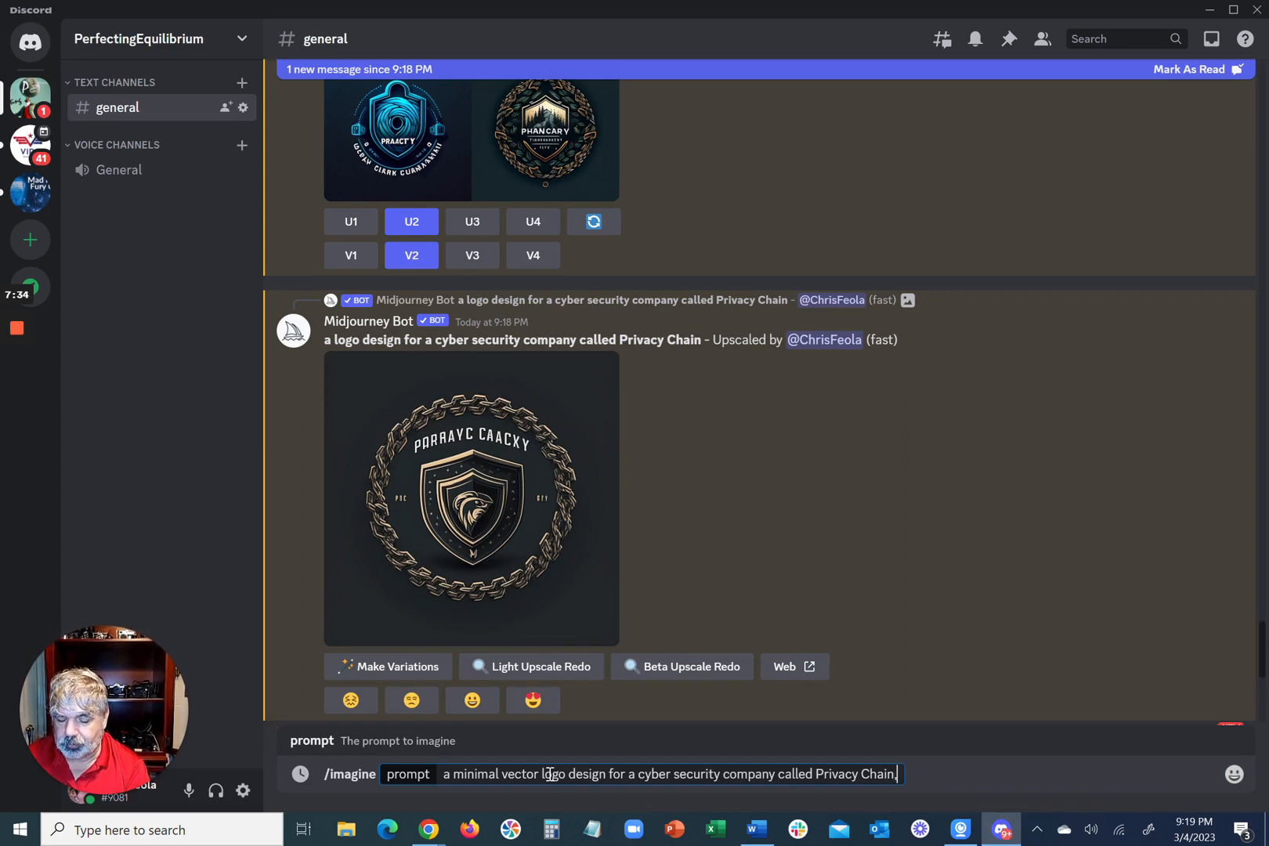
pyautogui.write(' white bac')
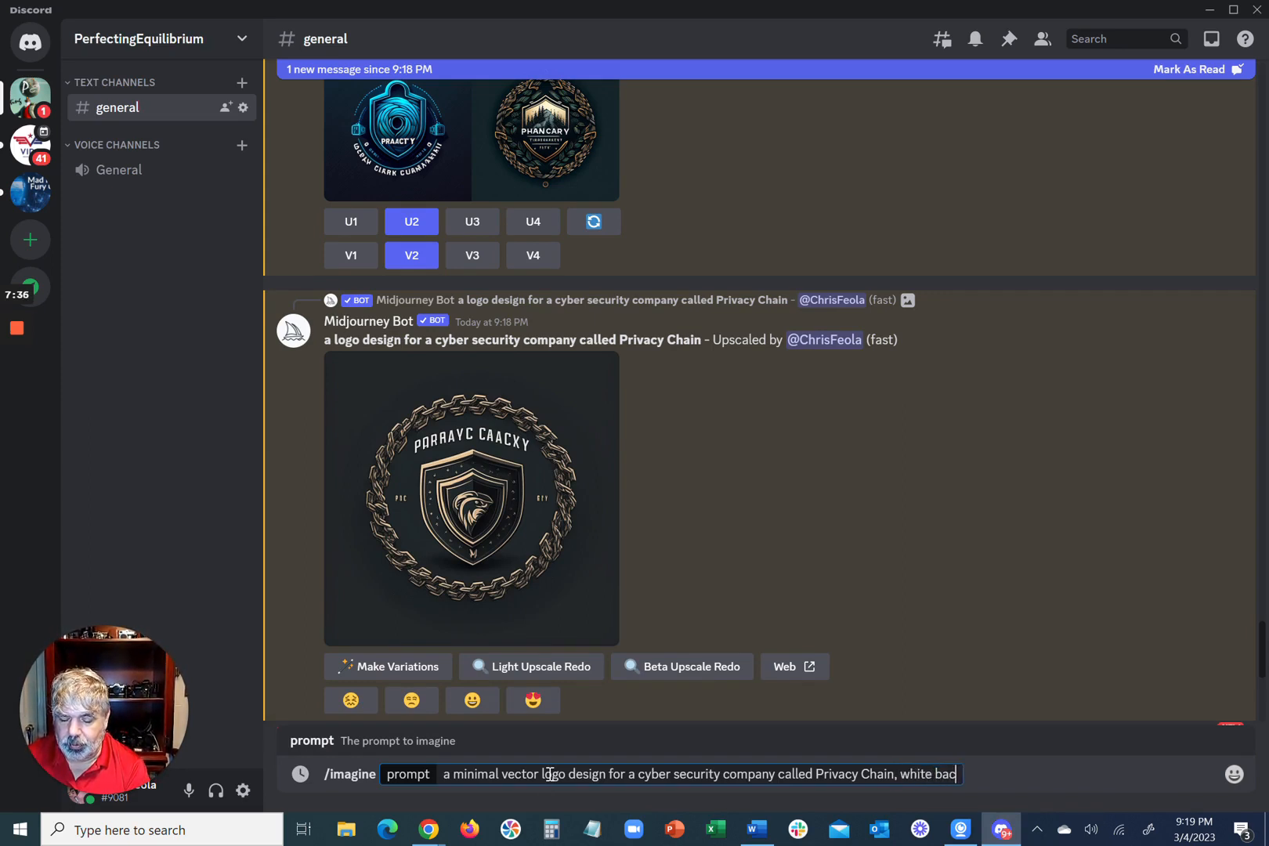
pyautogui.write('kground')
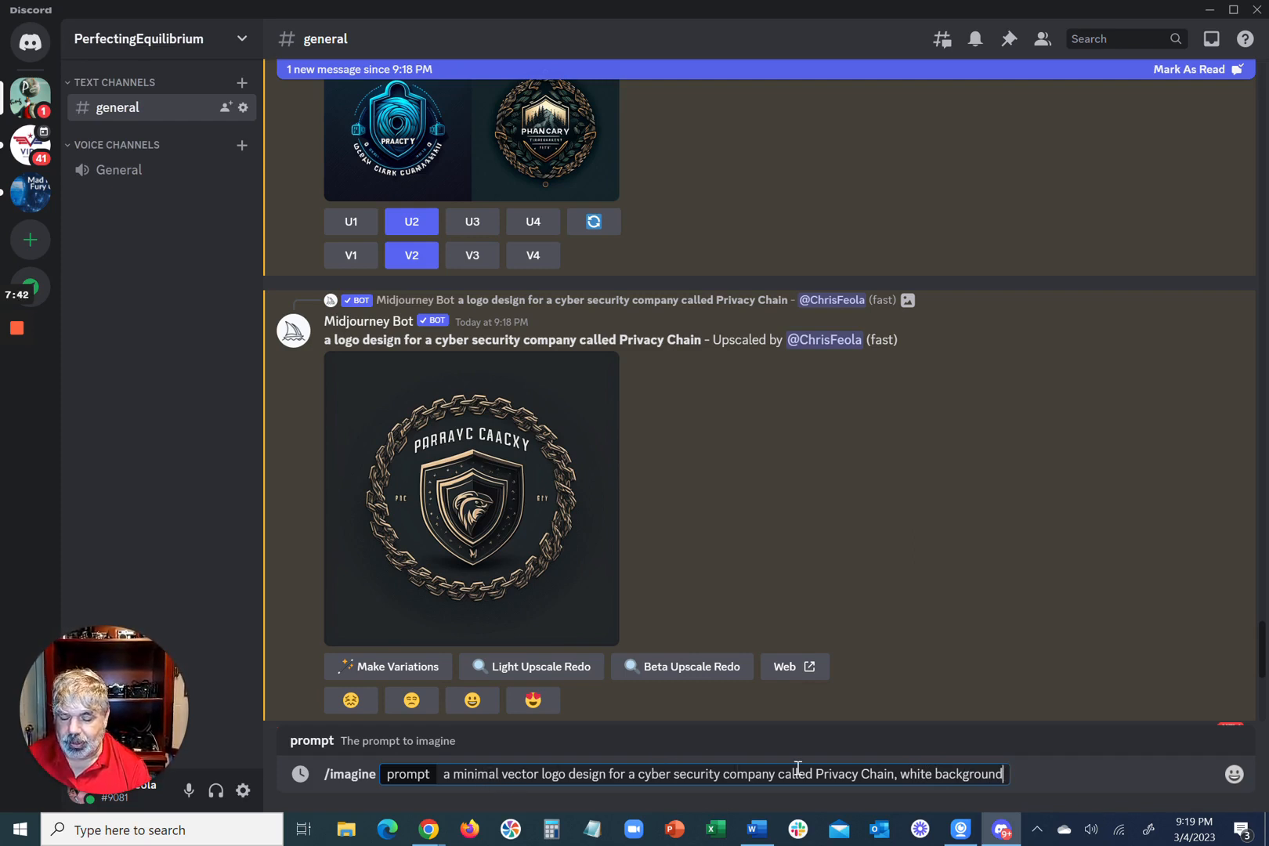
pyautogui.press('Return')
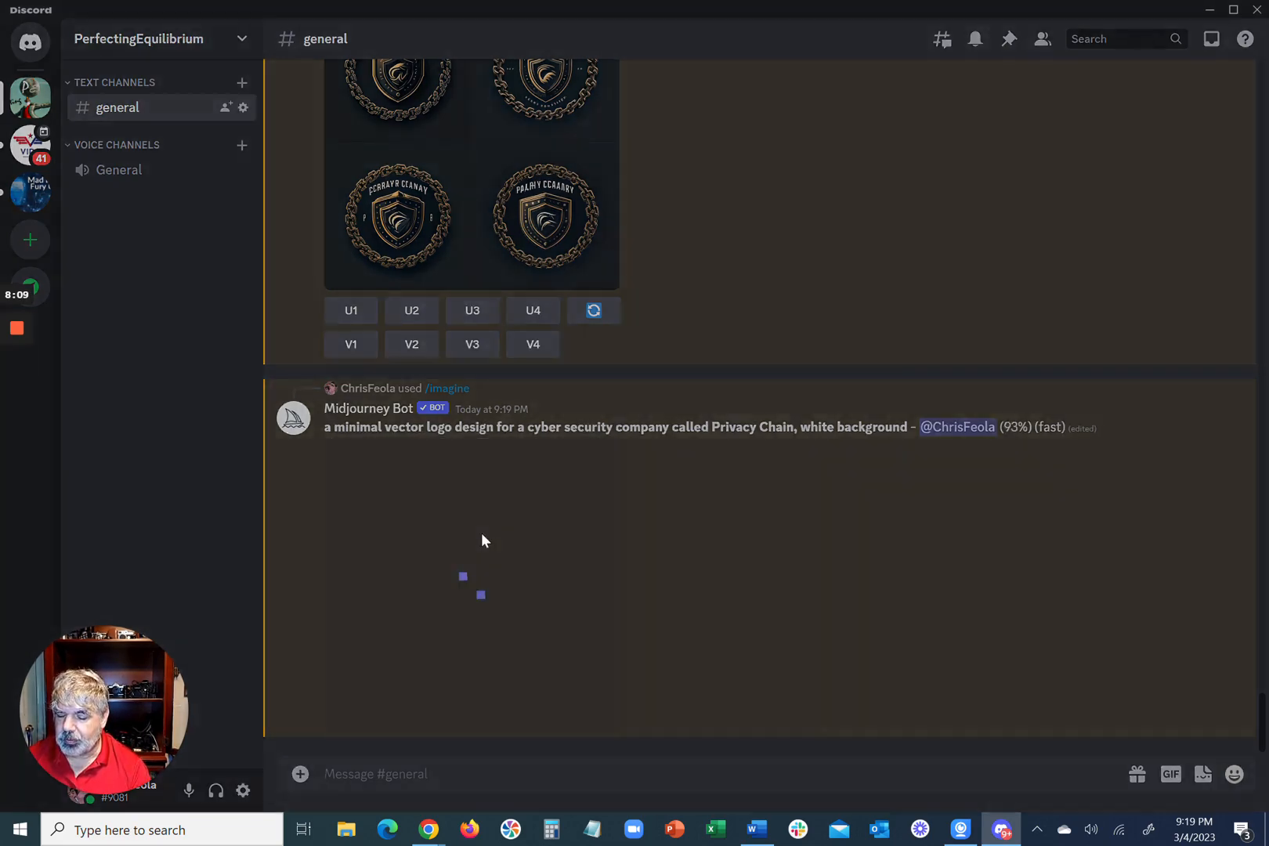
pyautogui.click(481, 535)
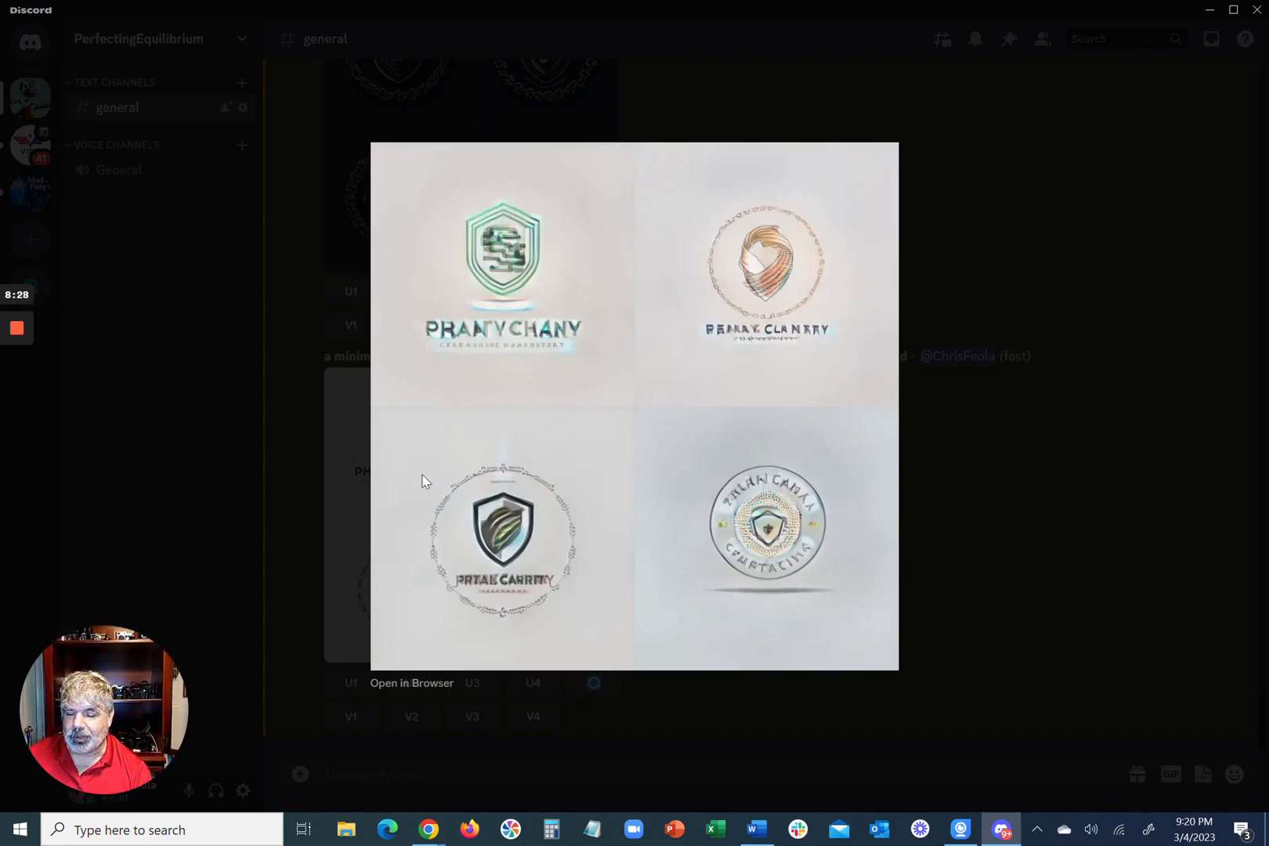
pyautogui.click(281, 401)
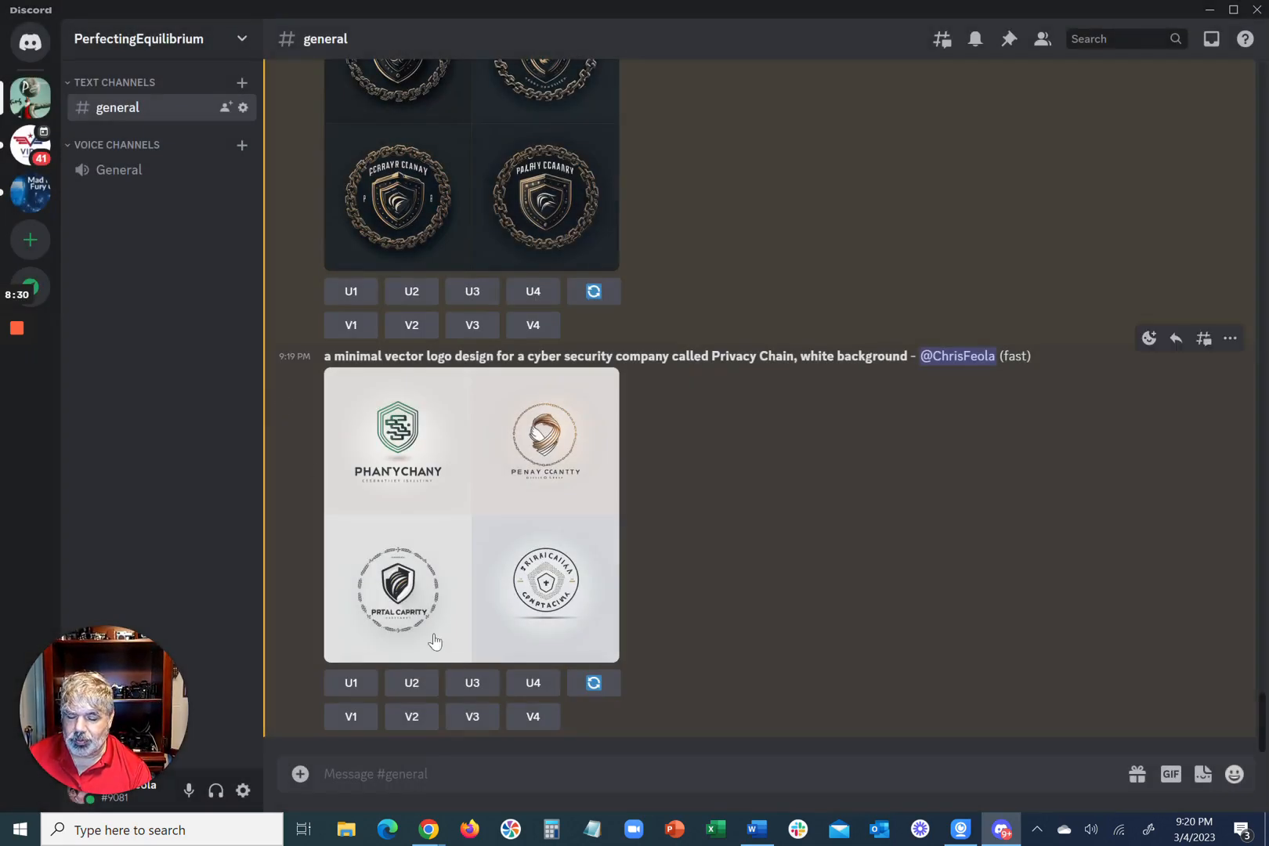
# Step: Send "a minimal vector logo design for a cyber security company called Privacy Chain, Japanese style" in the general channel
pyautogui.click(508, 773)
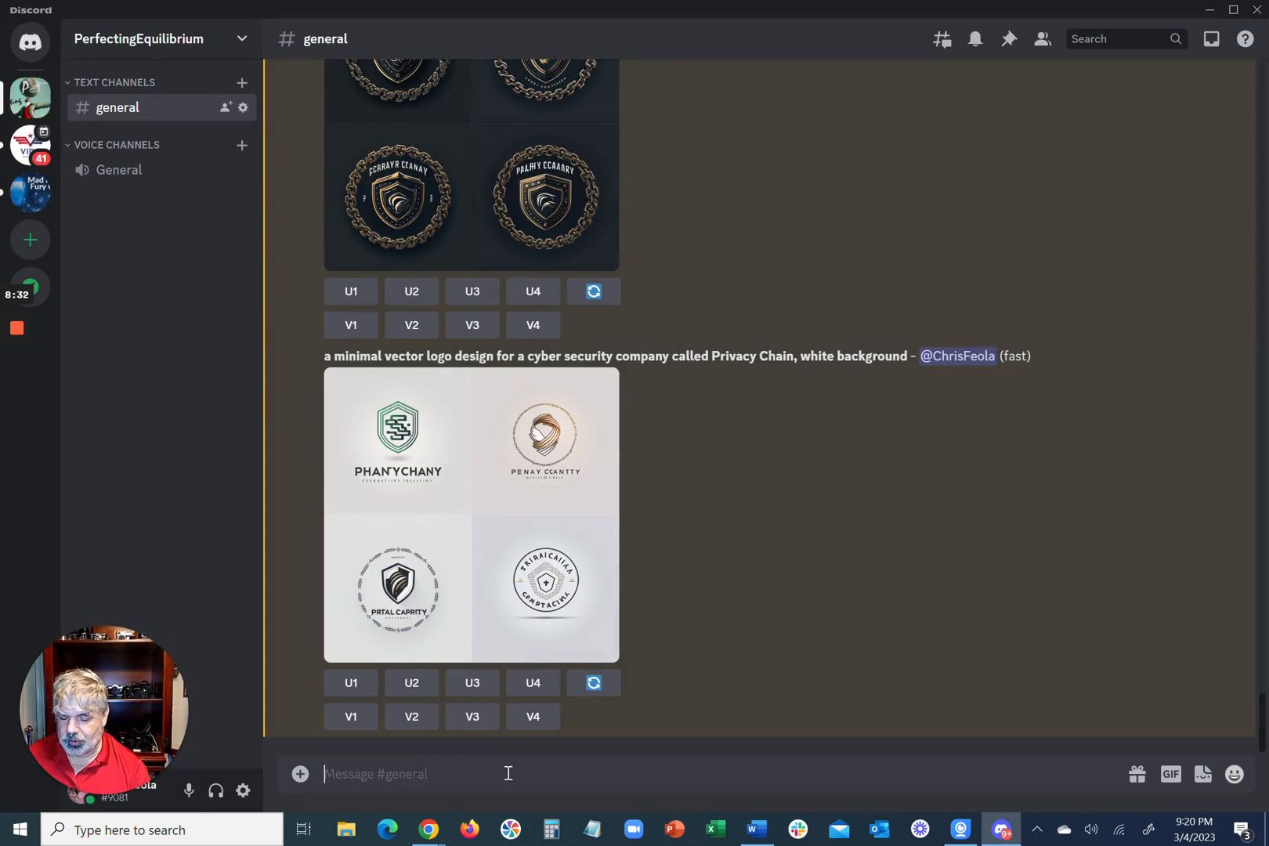
pyautogui.write('a minimal vector logo design for a cyber security company called Privacy Chain')
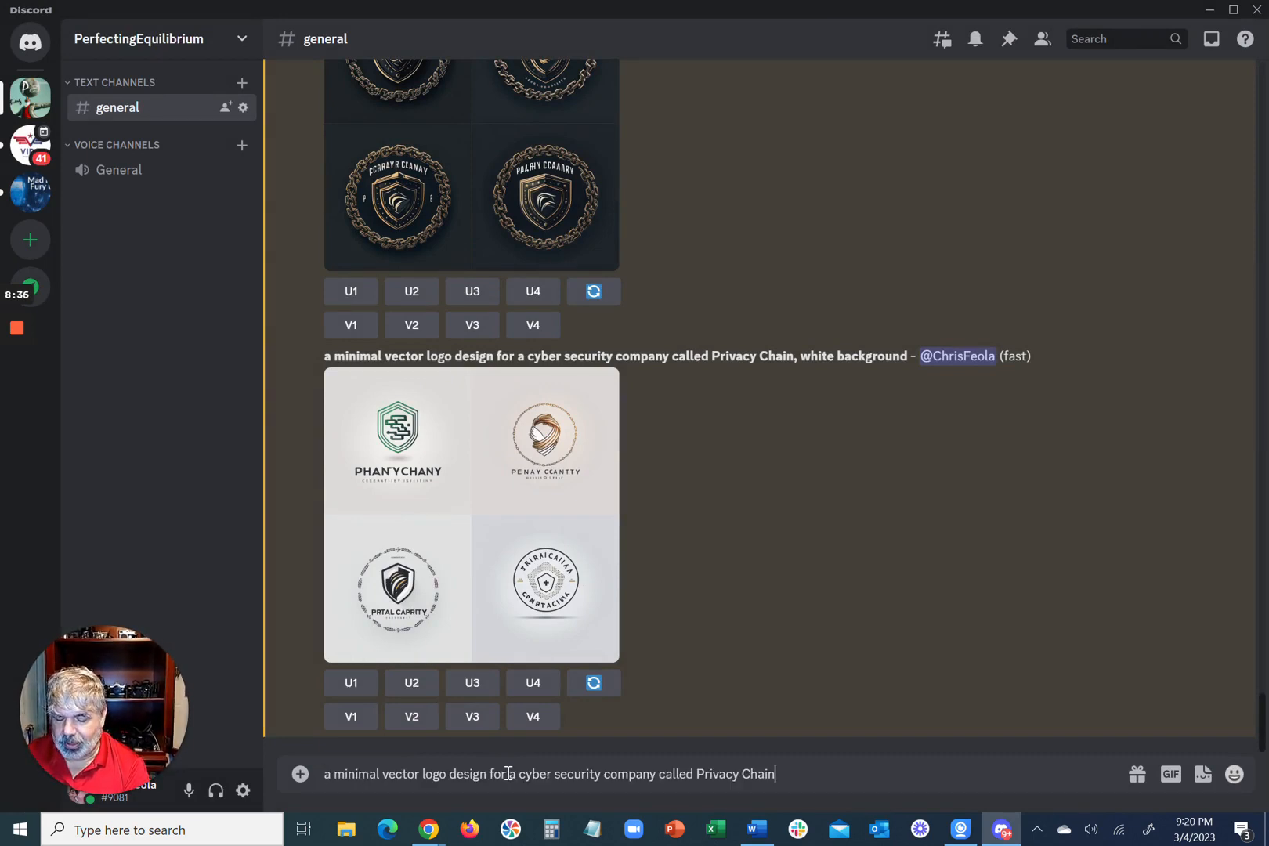
pyautogui.write(', ')
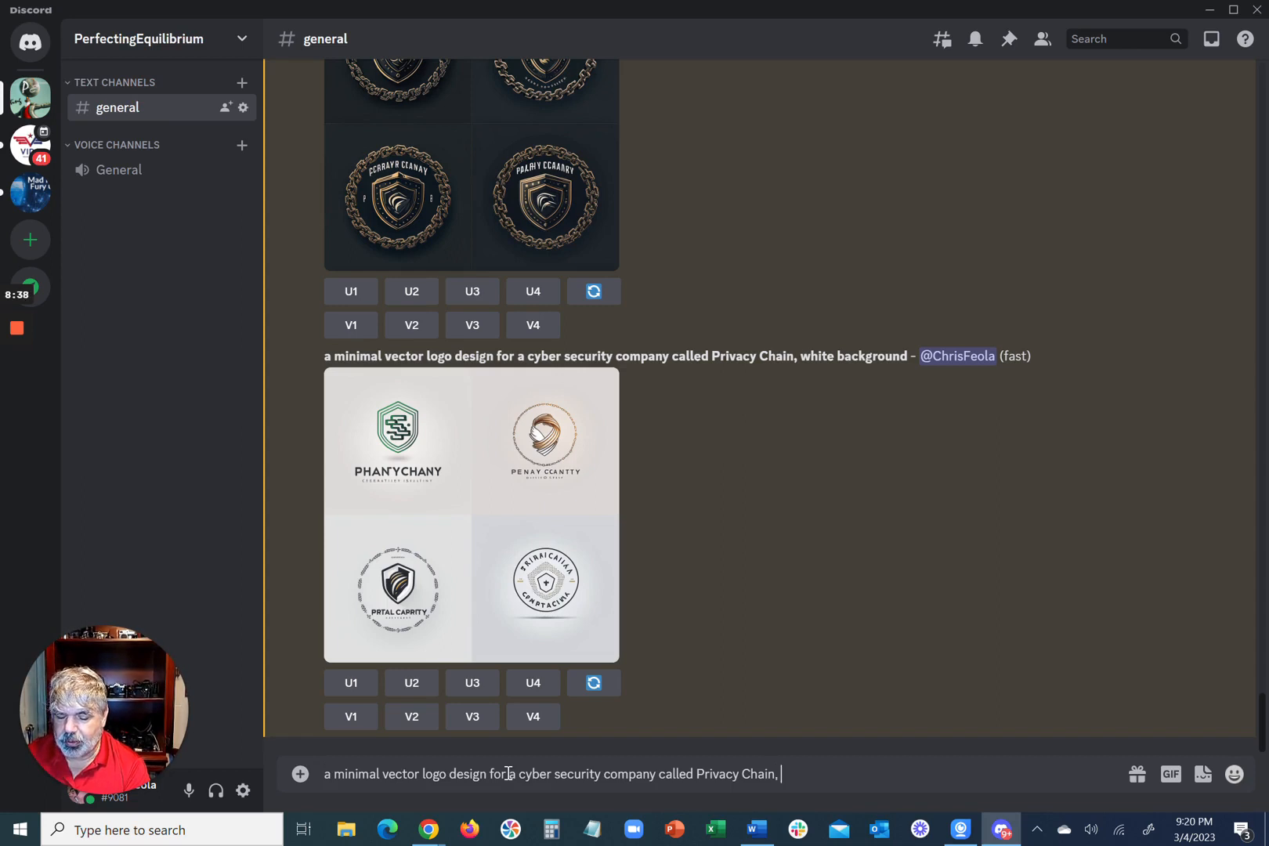
pyautogui.write('ja')
pyautogui.press('BackSpace')
pyautogui.press('BackSpace')
pyautogui.write('J')
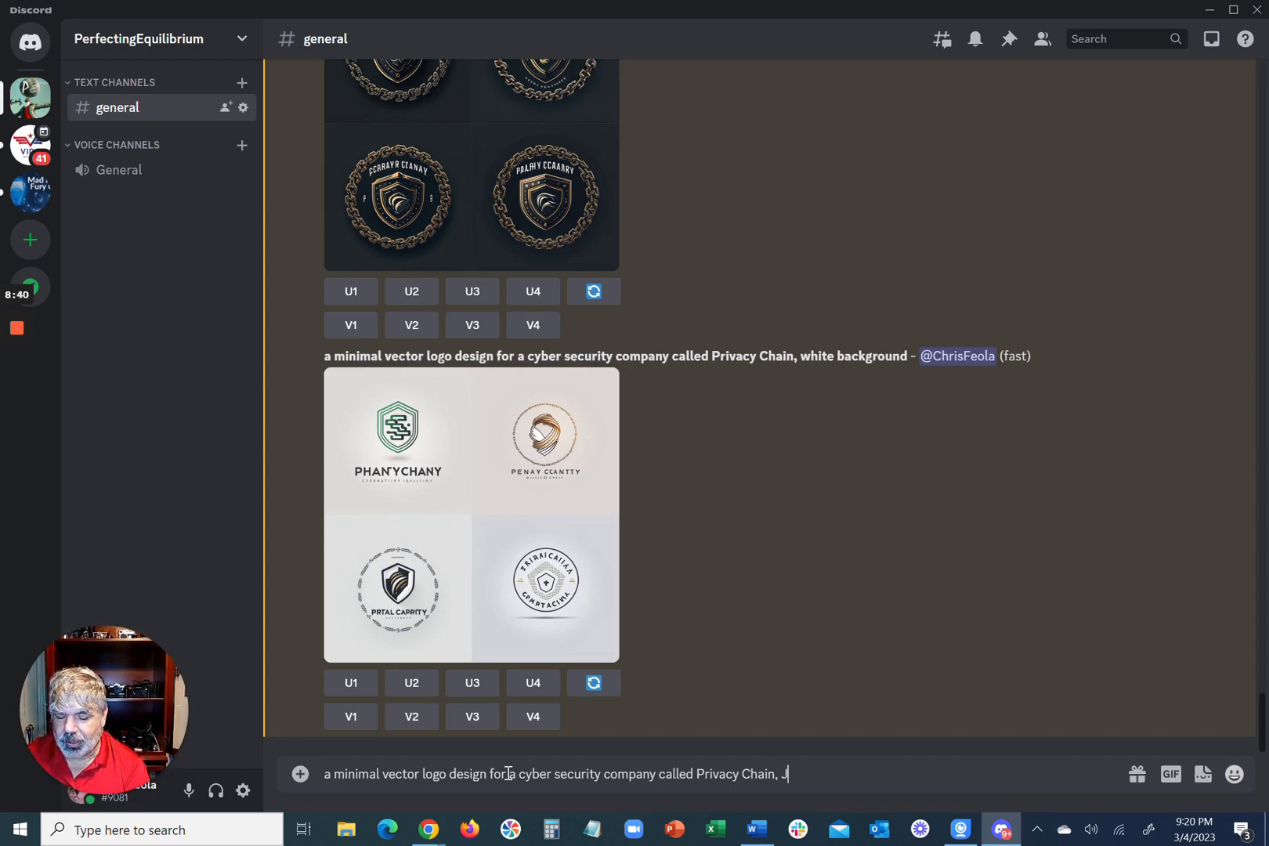
pyautogui.write('apanes')
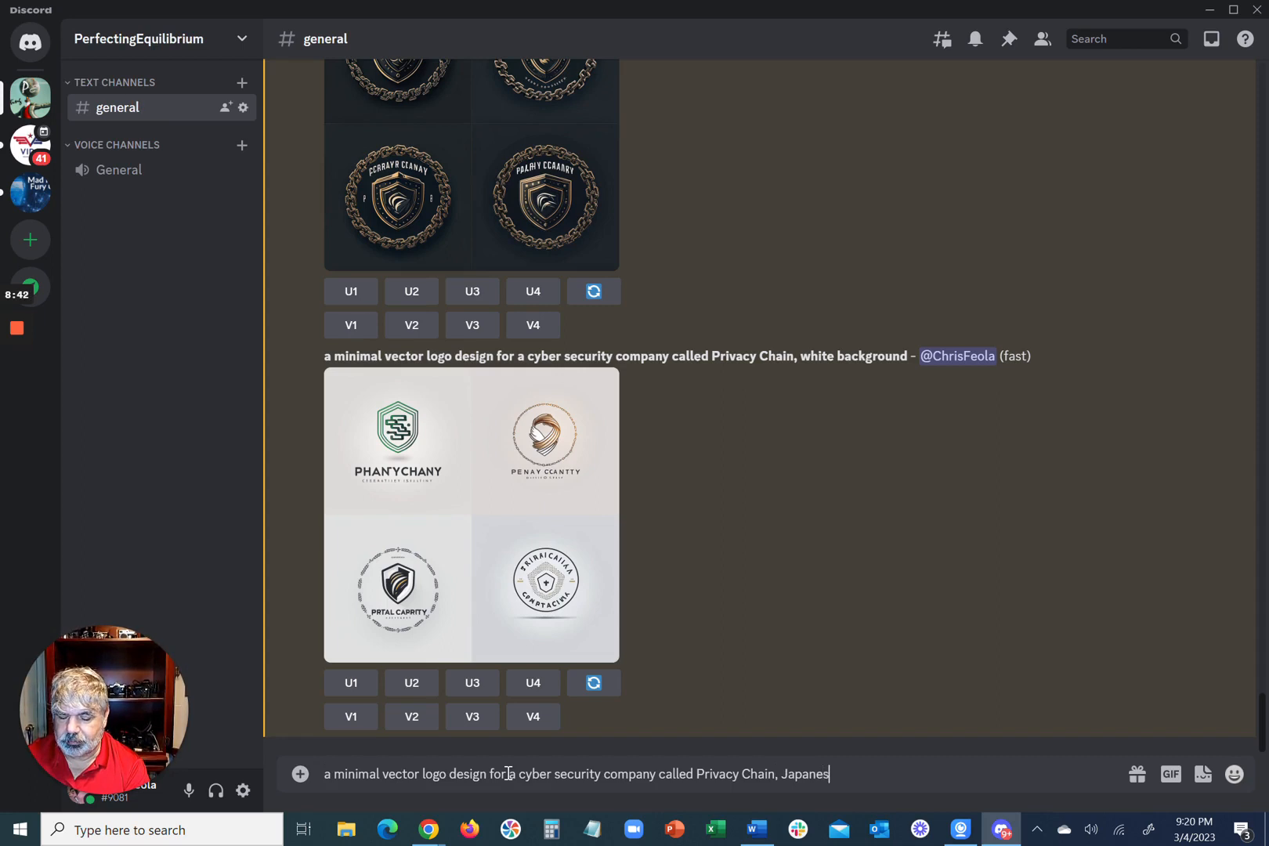
pyautogui.write('e style')
pyautogui.press('Return')
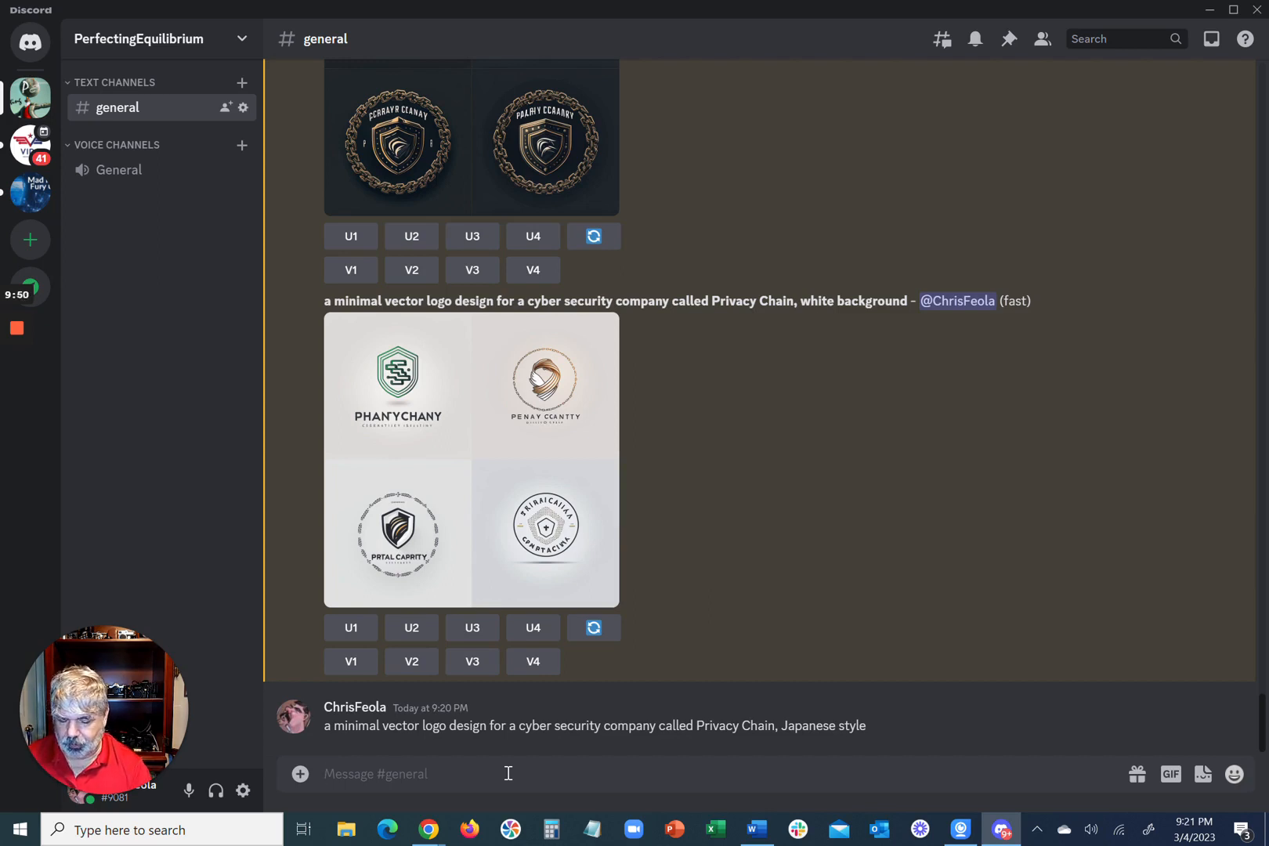
# Step: Run /imagine with "a minimal vector logo design for a cyber security company called Privacy Chain, japanese style" and view the logo grid enlarged
pyautogui.write('/')
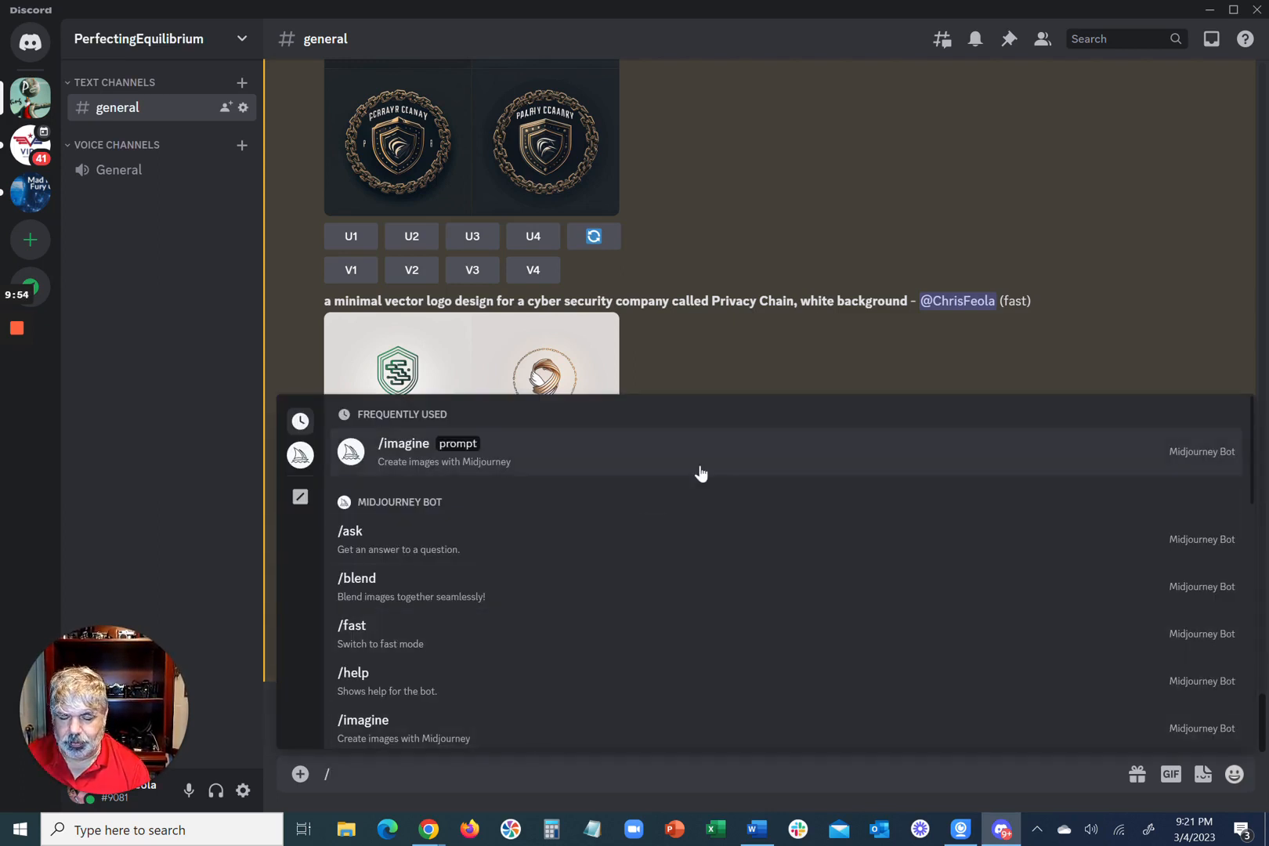
pyautogui.click(700, 470)
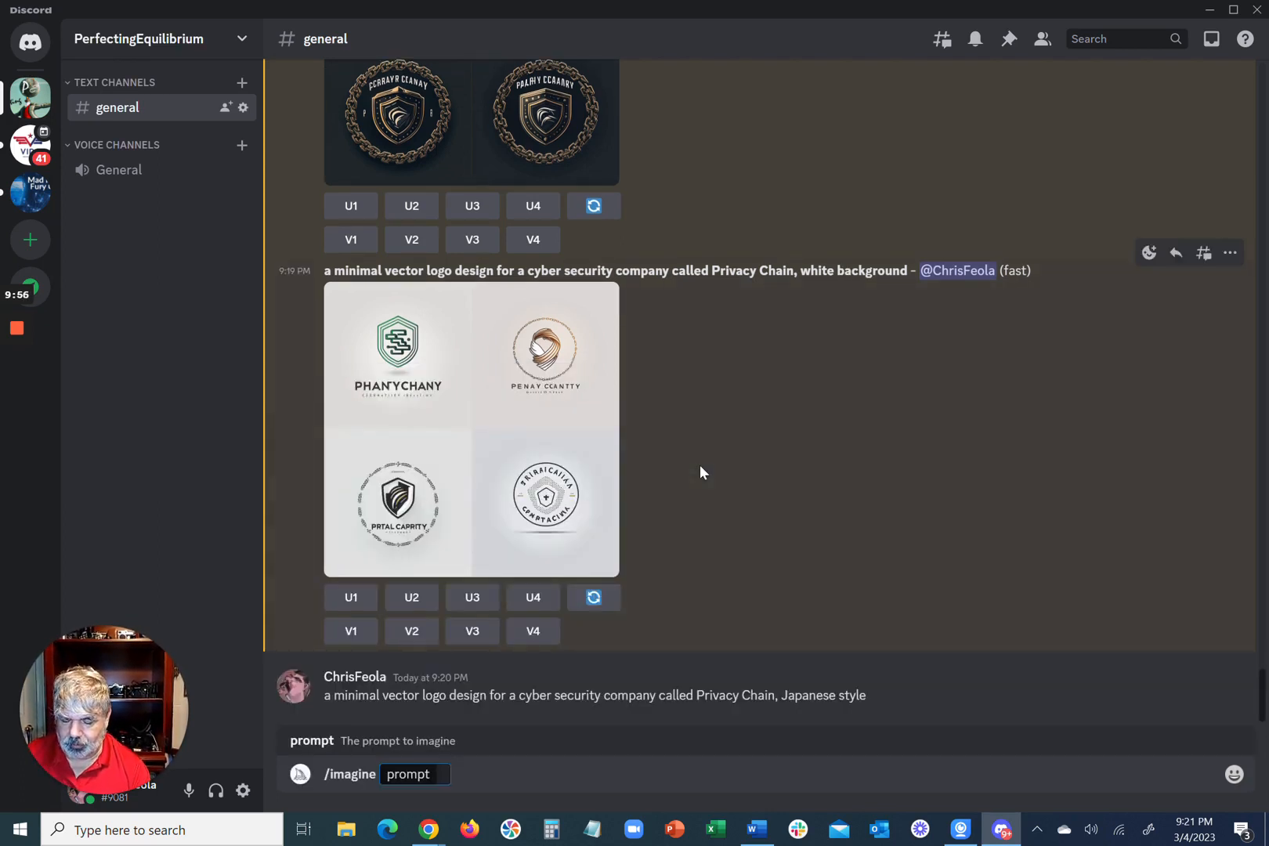
pyautogui.write('a minimal vector logo design for a cyber security company called Privacy Chain')
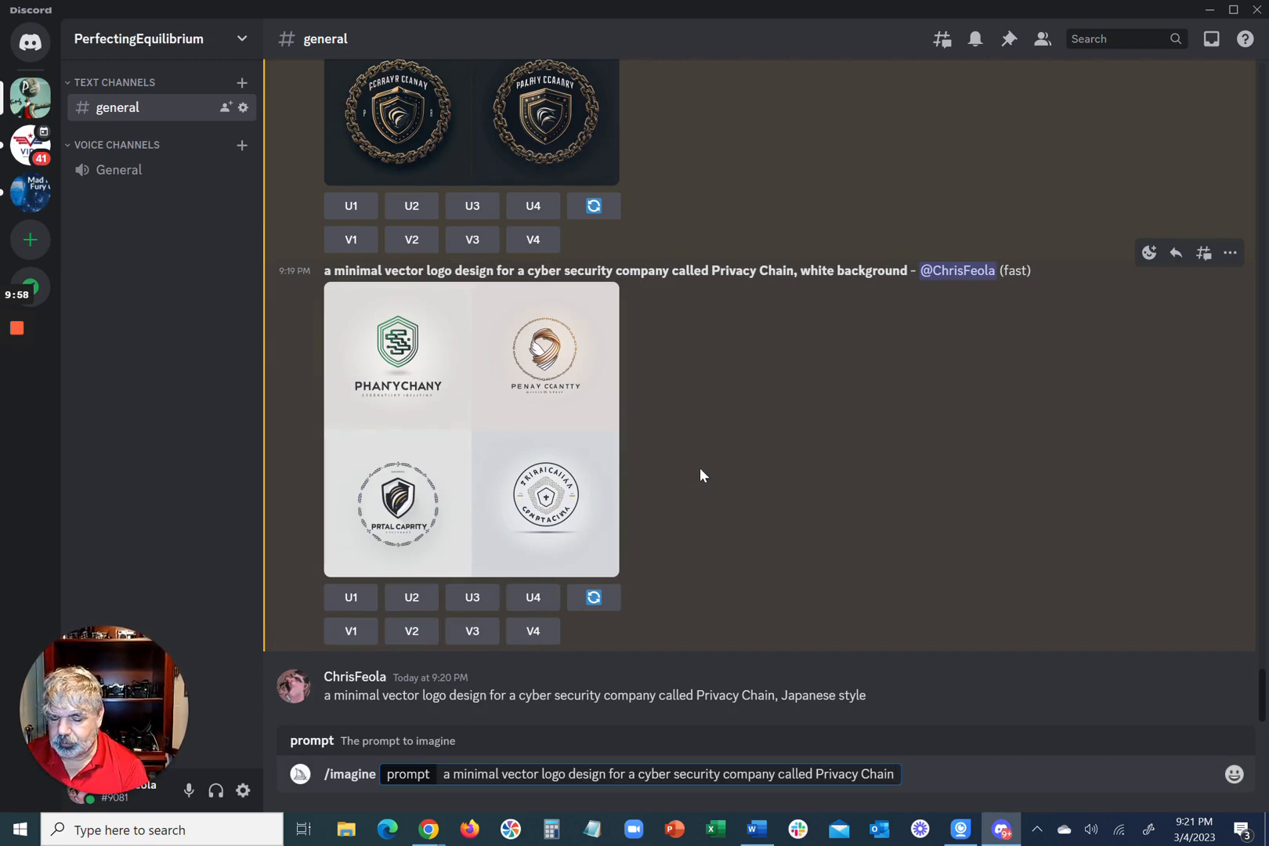
pyautogui.write(', hap')
pyautogui.press('BackSpace')
pyautogui.press('BackSpace')
pyautogui.press('BackSpace')
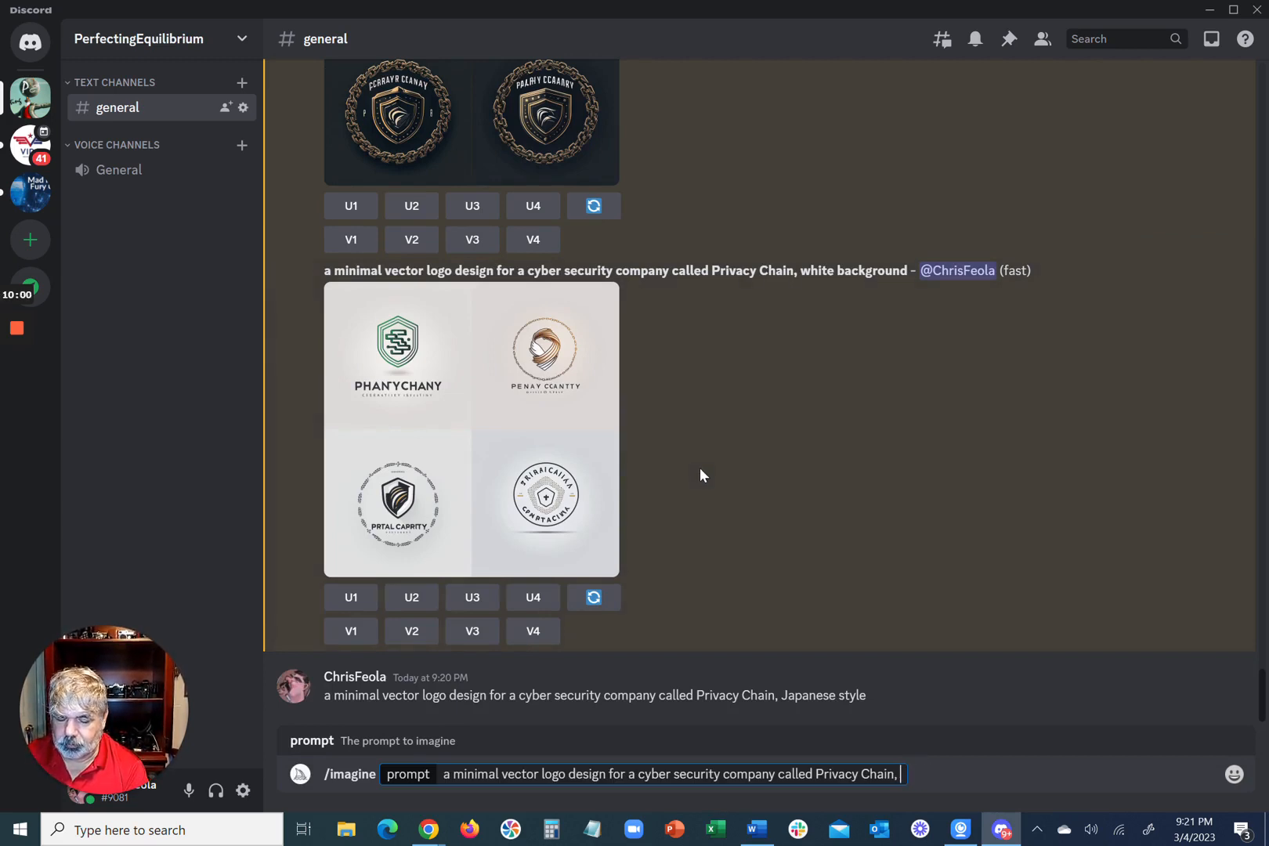
pyautogui.write('japane')
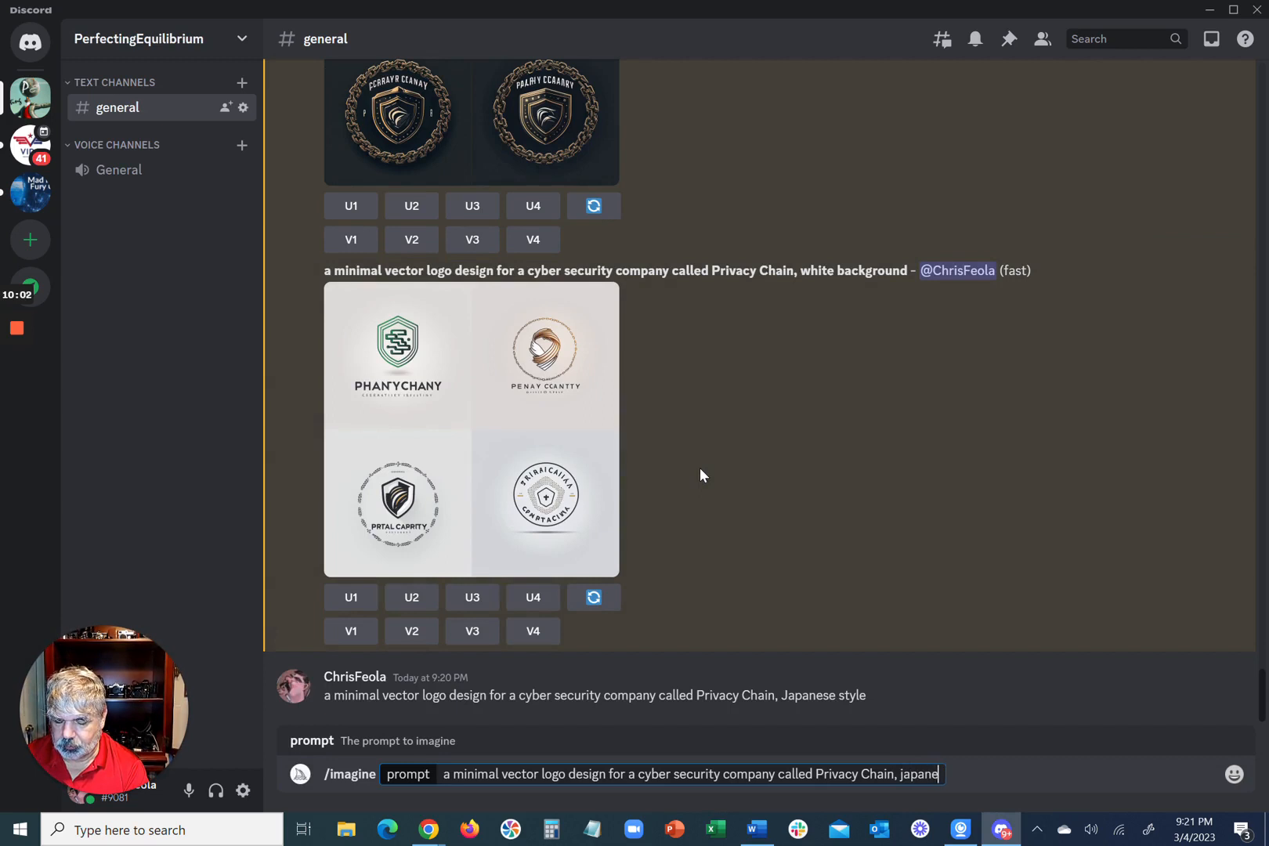
pyautogui.write('se style')
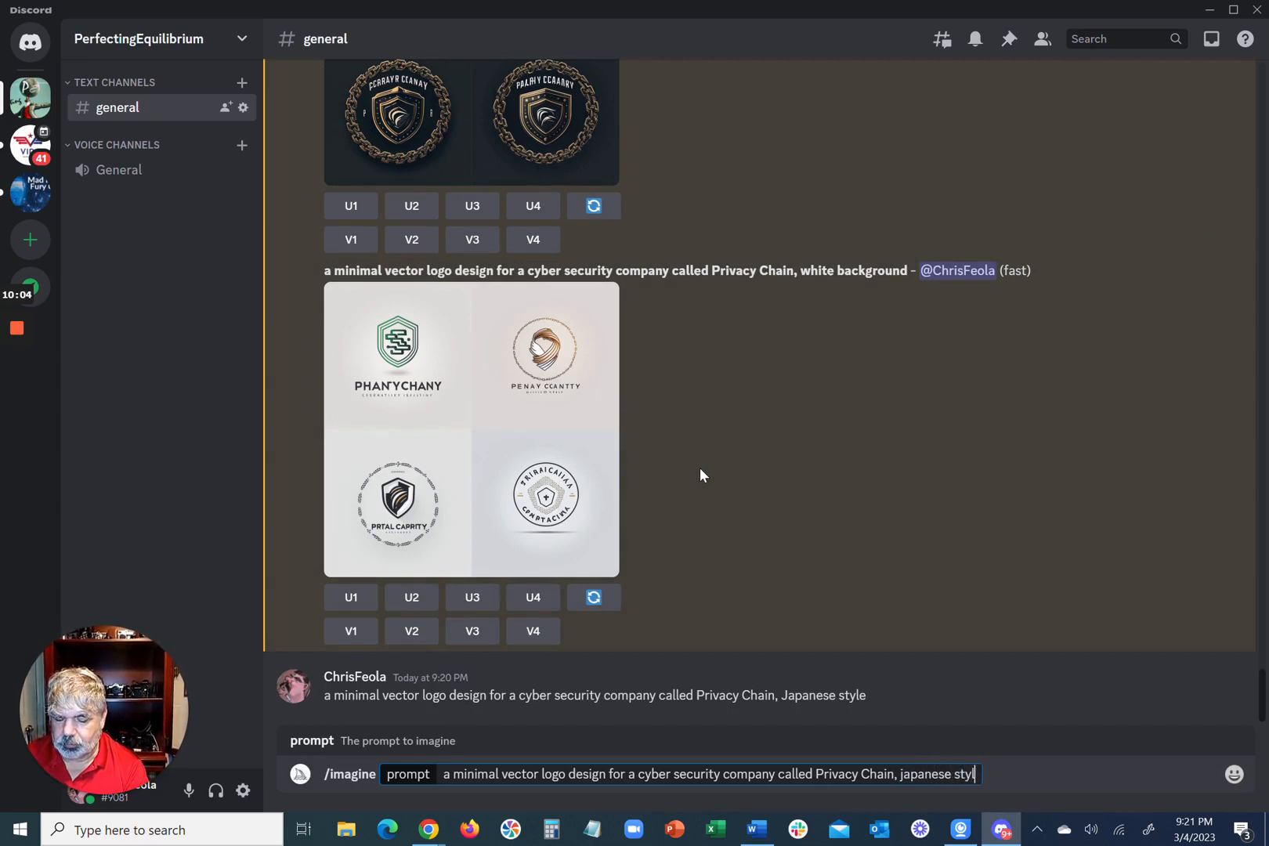
pyautogui.press('Return')
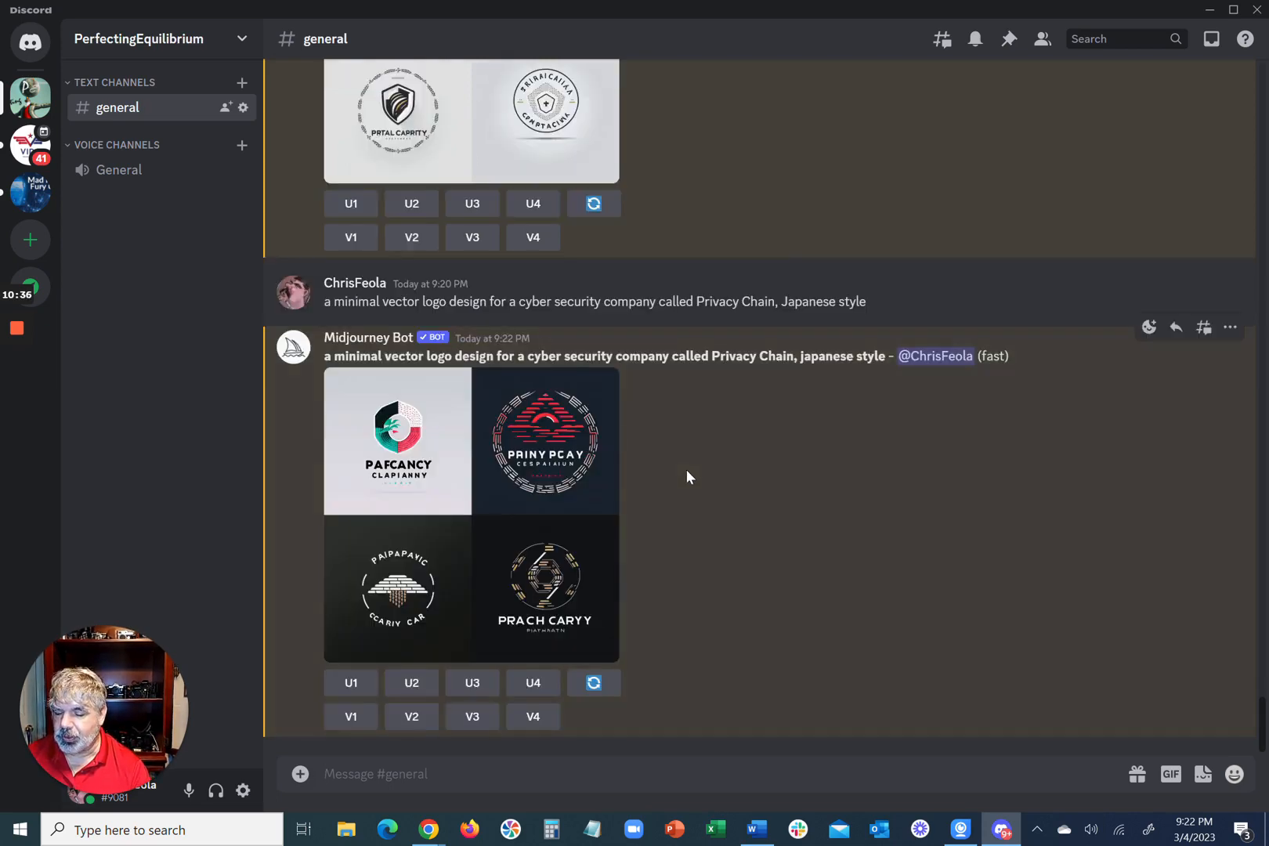
pyautogui.click(495, 443)
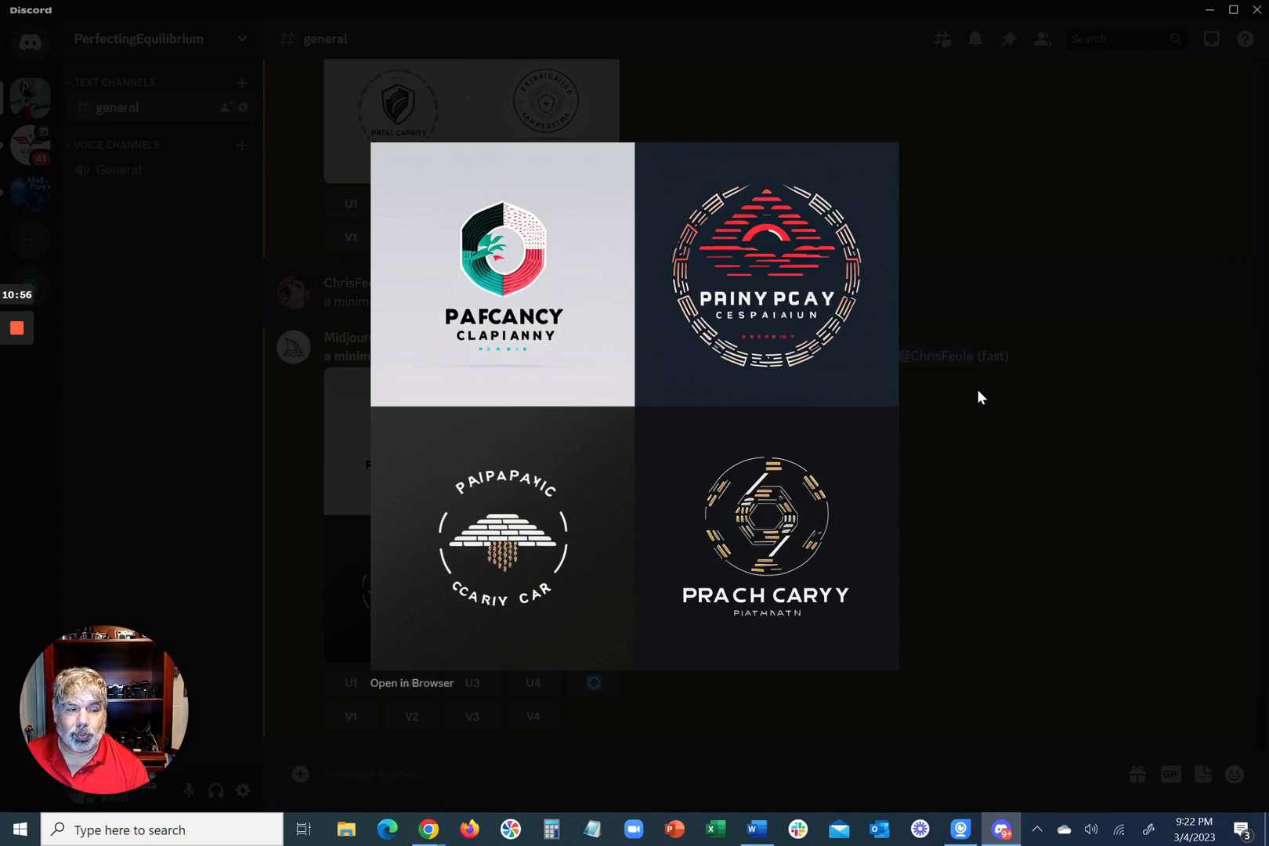
pyautogui.click(294, 429)
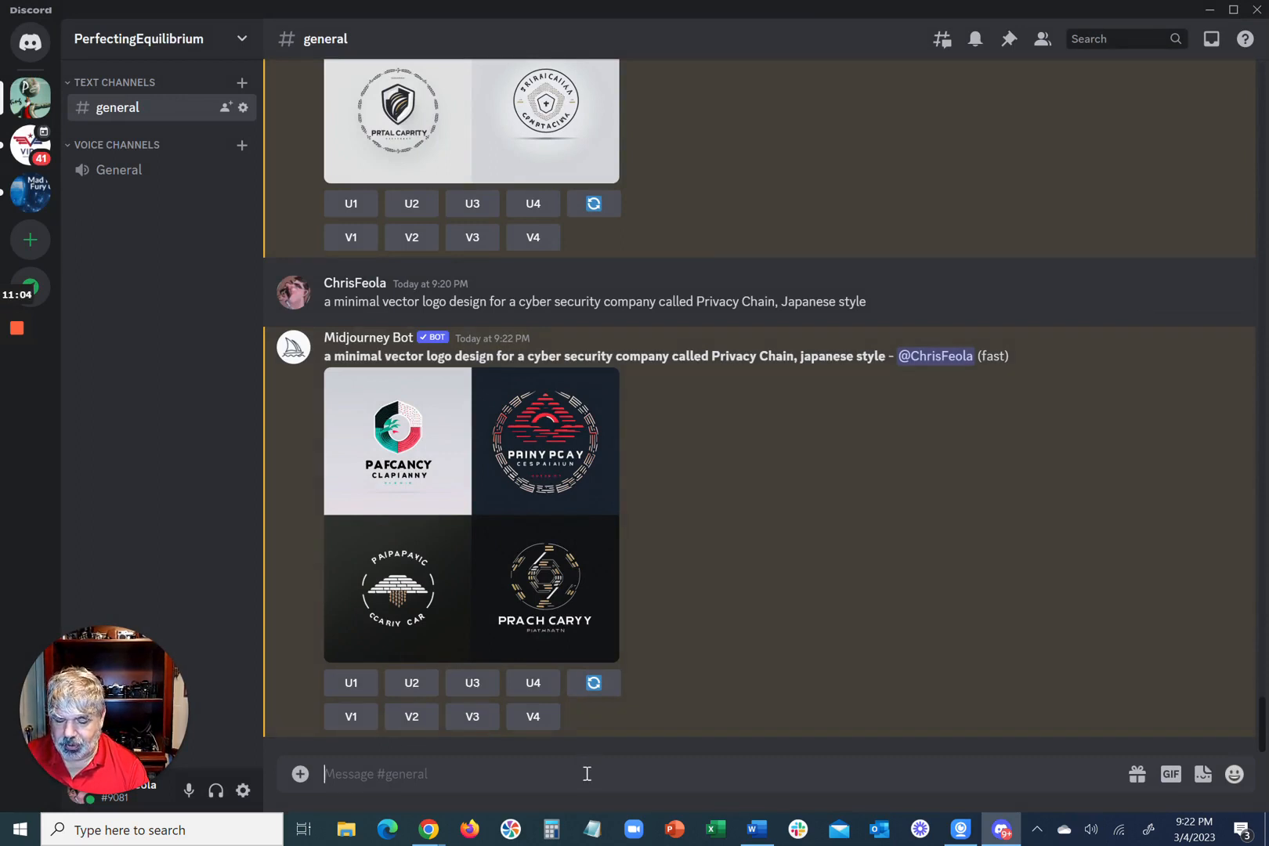
# Step: Switch to Chrome and copy the name Ivan Chermayeff from the "19 Iconic Logo Designers To Follow" article
pyautogui.moveTo(16, 398)
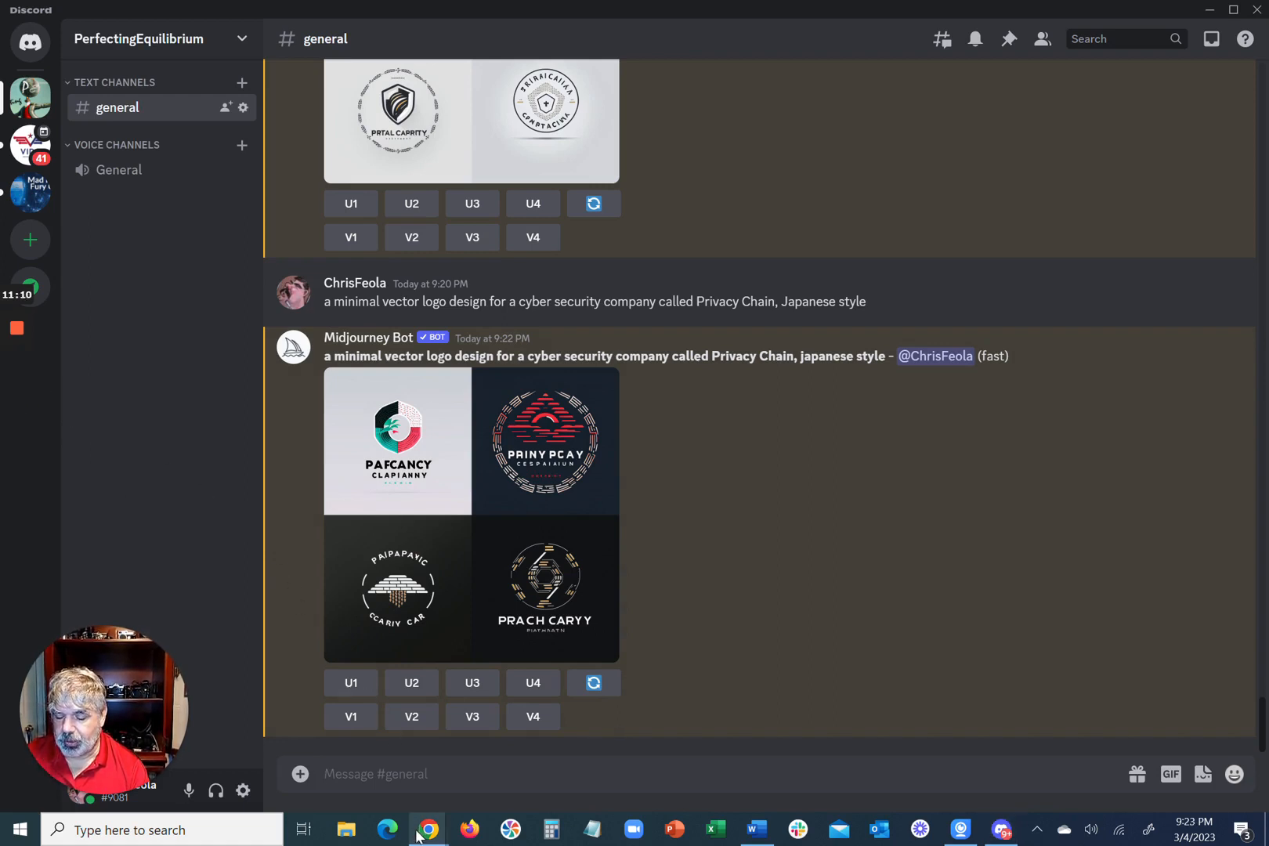
pyautogui.moveTo(419, 835)
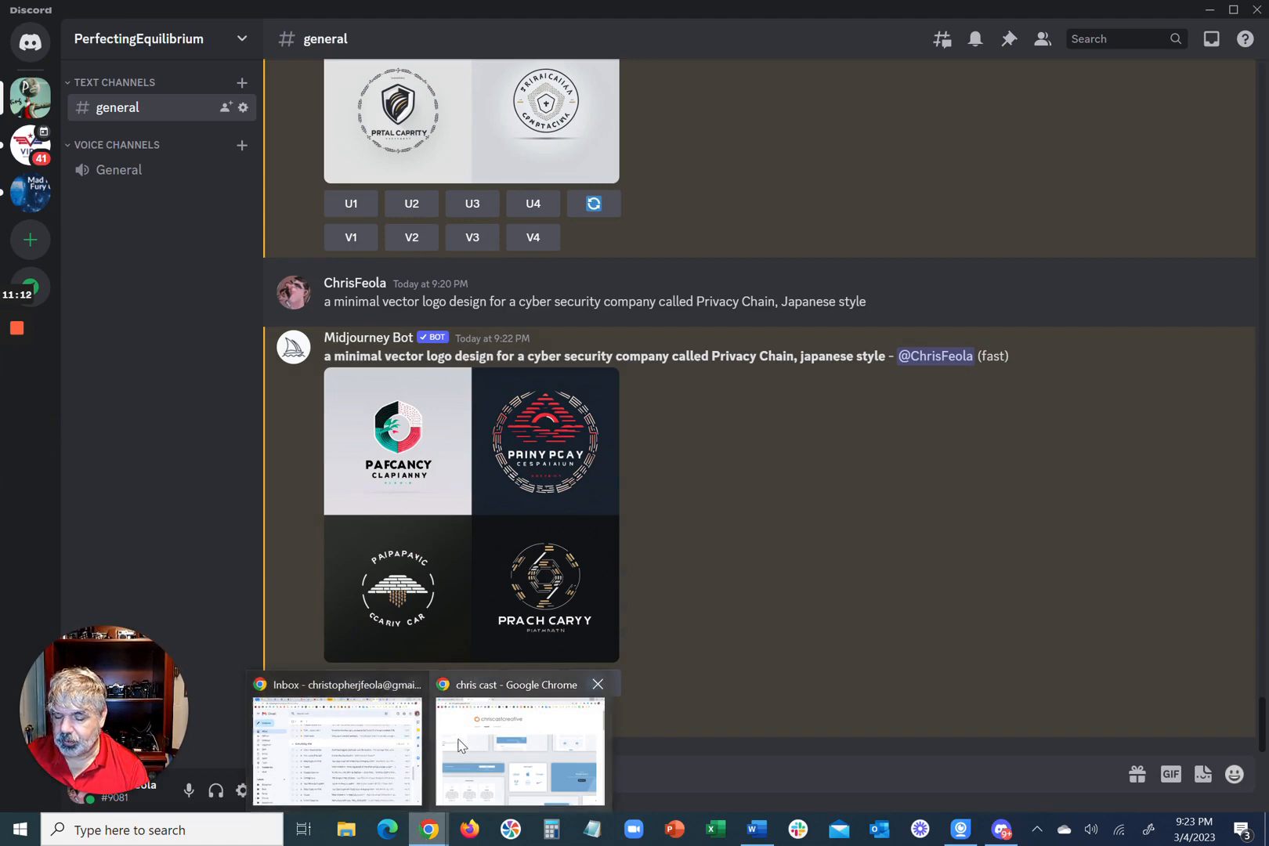
pyautogui.click(461, 746)
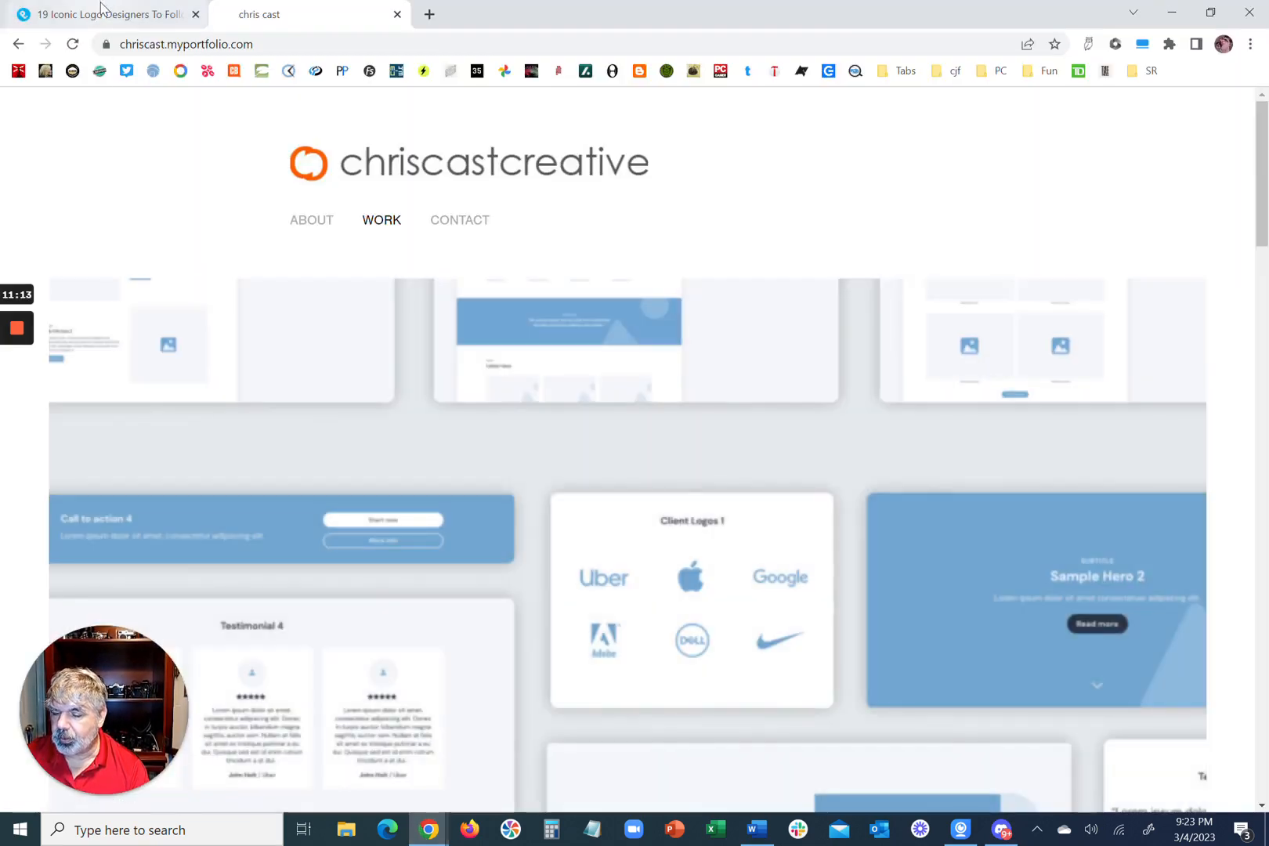
pyautogui.click(100, 8)
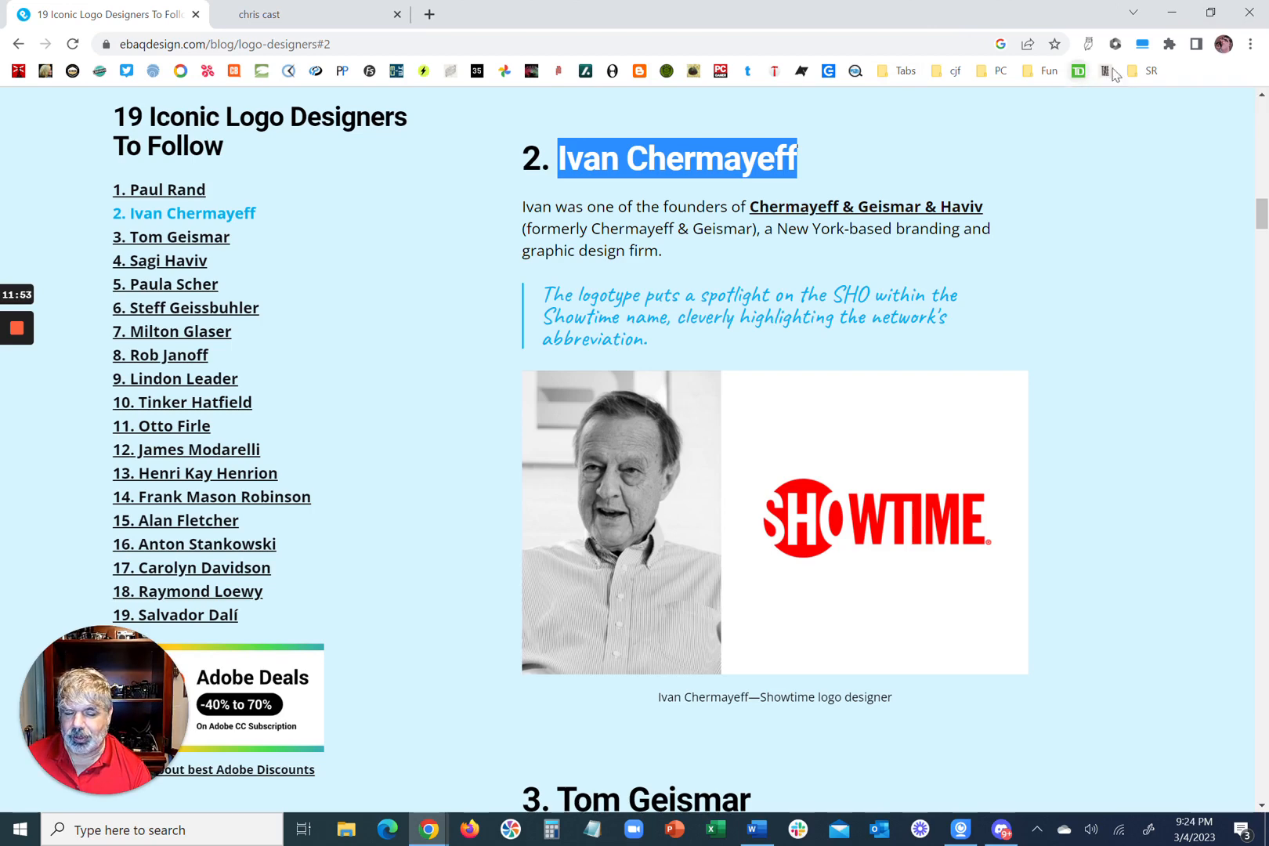
pyautogui.click(1170, 14)
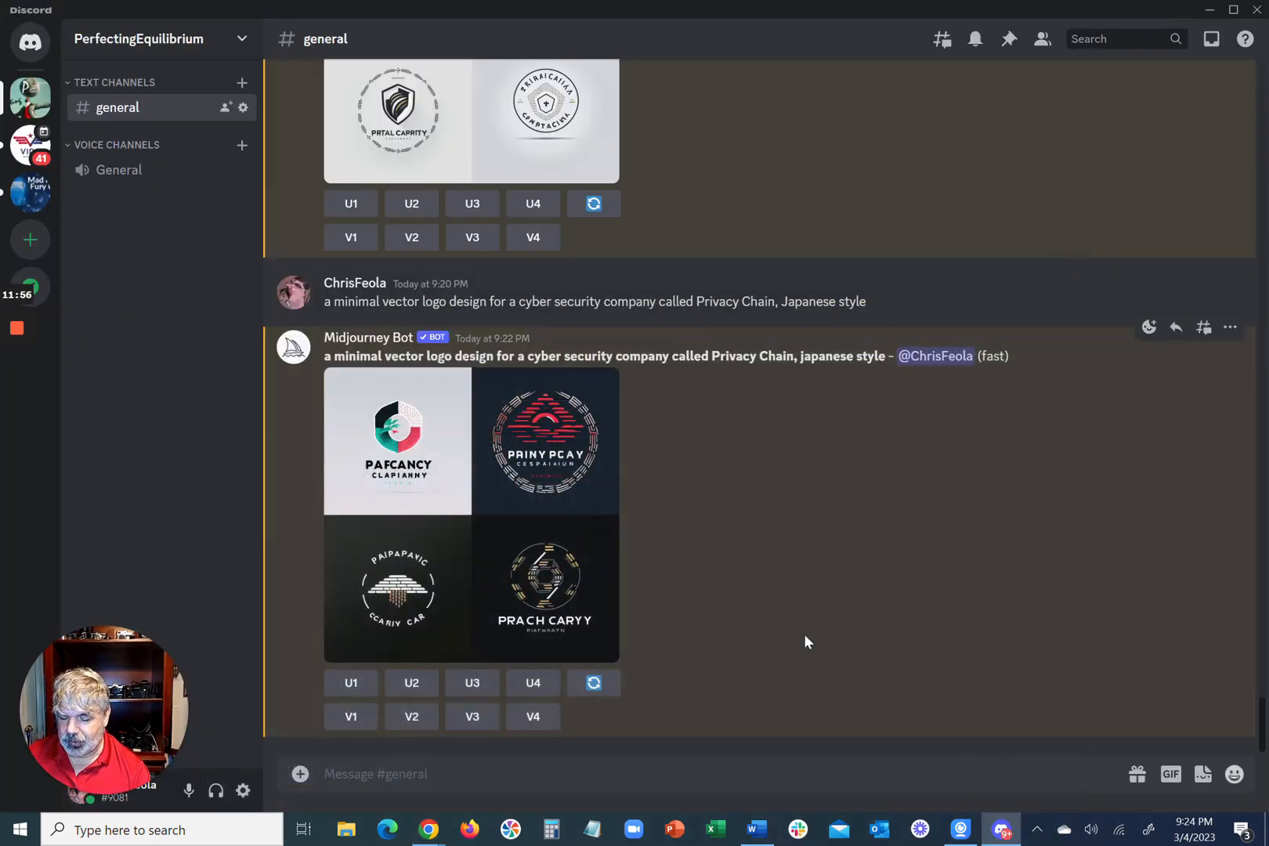
# Step: Start an /imagine prompt in Discord with "a minimal vector logo design for a cyber security company called Privacy Chain", removing the designer's name after it
pyautogui.click(815, 780)
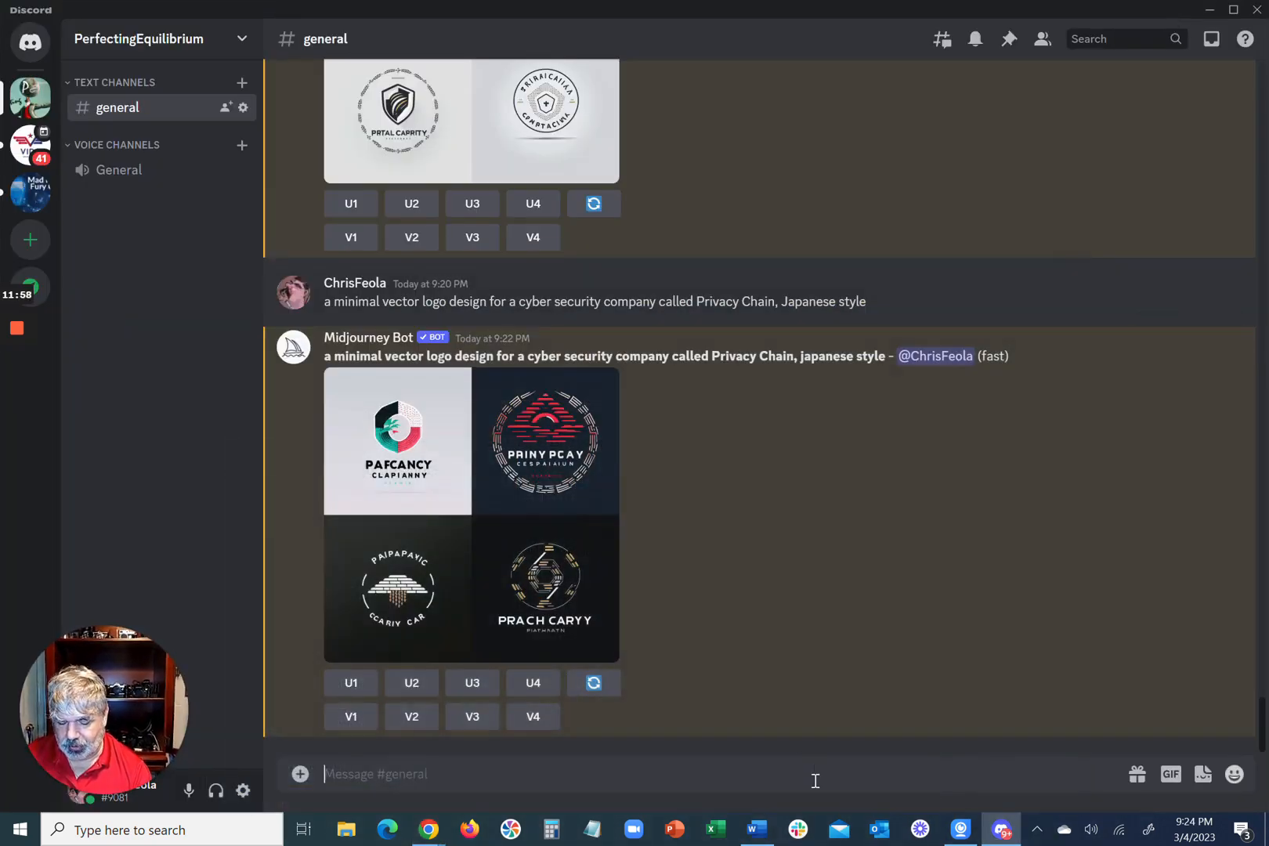
pyautogui.write('/i')
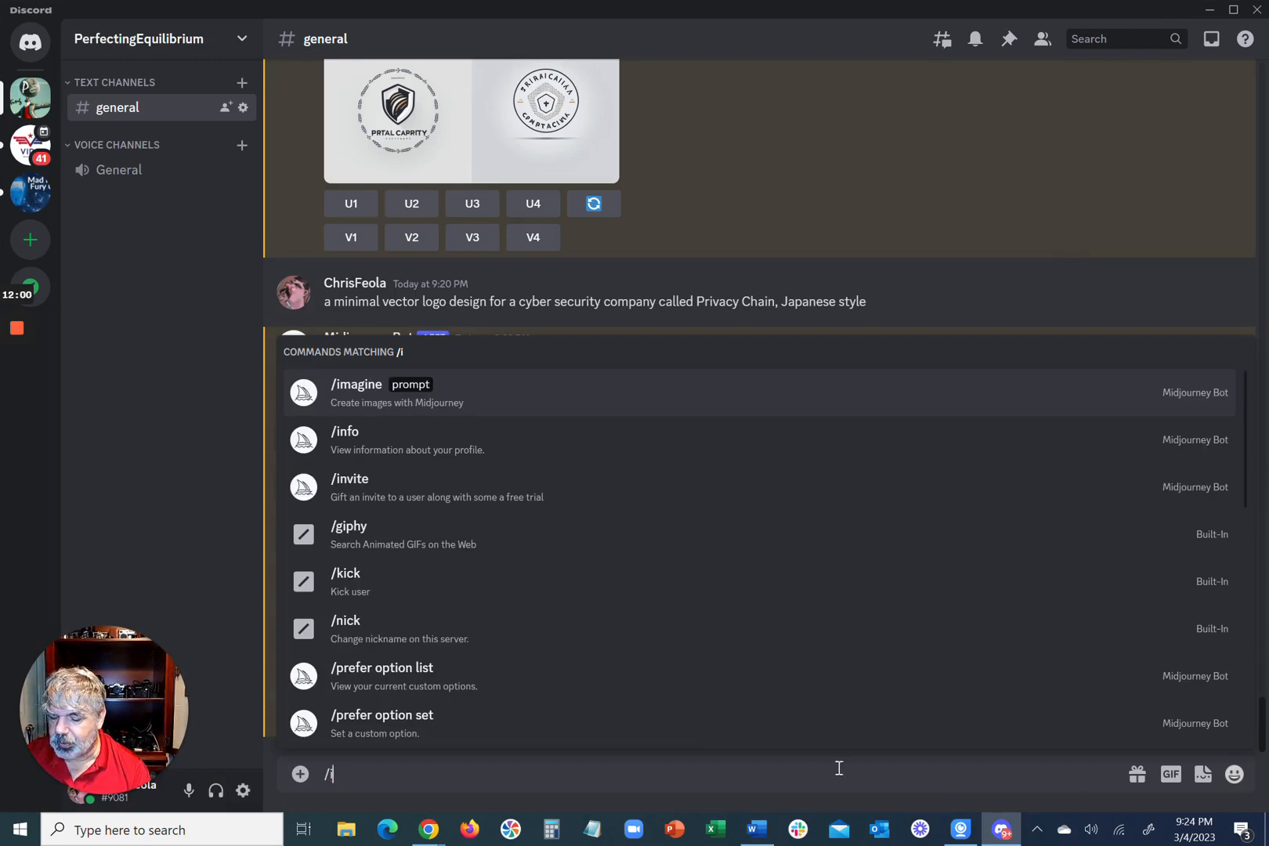
pyautogui.click(859, 394)
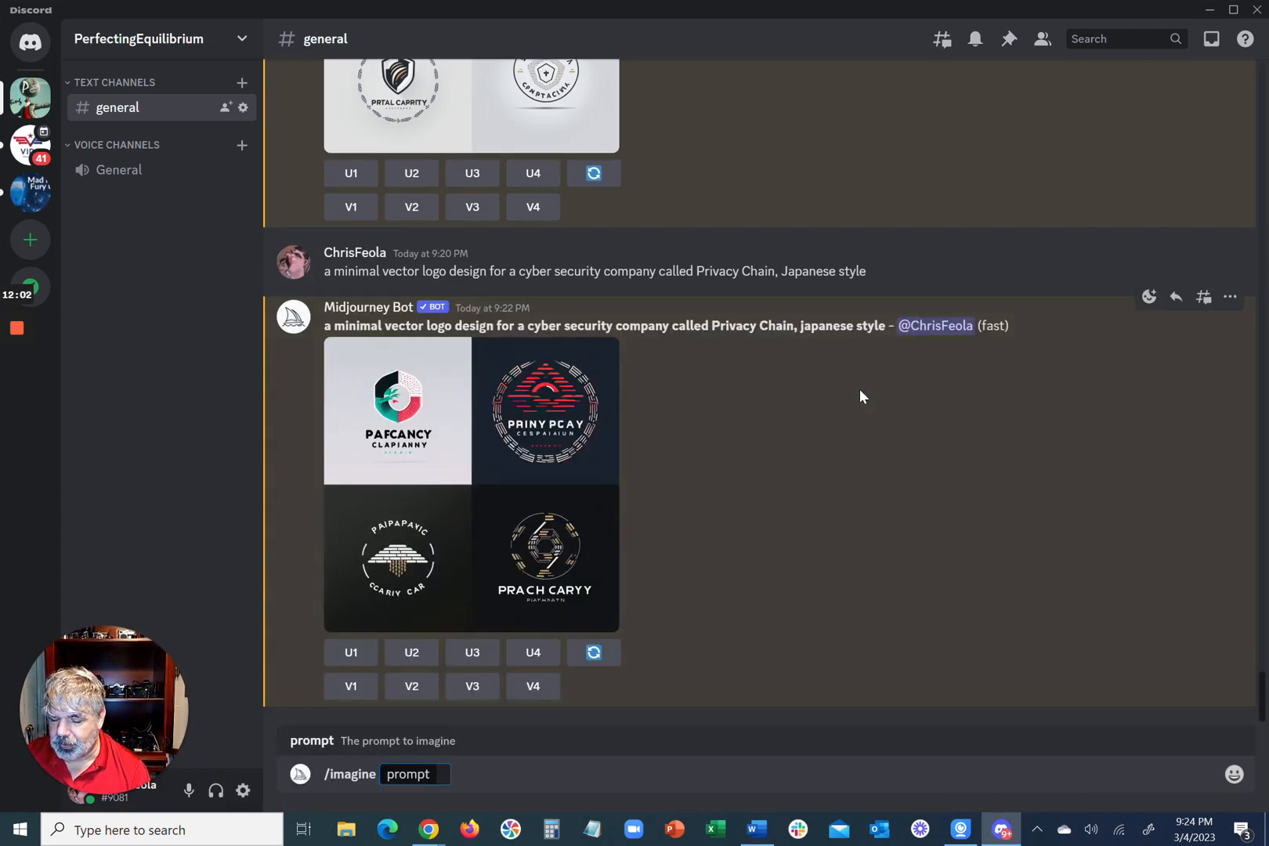
pyautogui.write('a minimal vector logo design for a cyber security company called Privacy Chain Ivan Chermayeff')
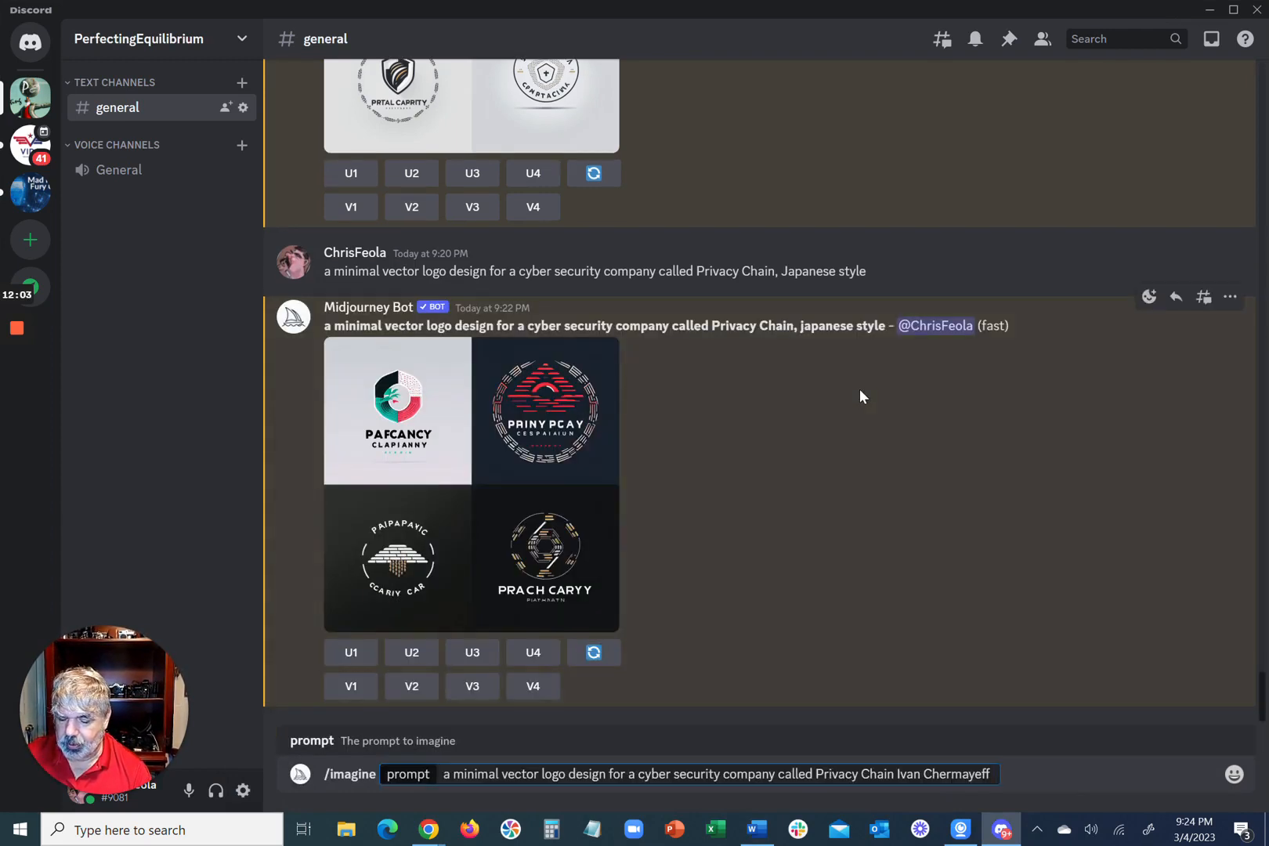
pyautogui.click(899, 774)
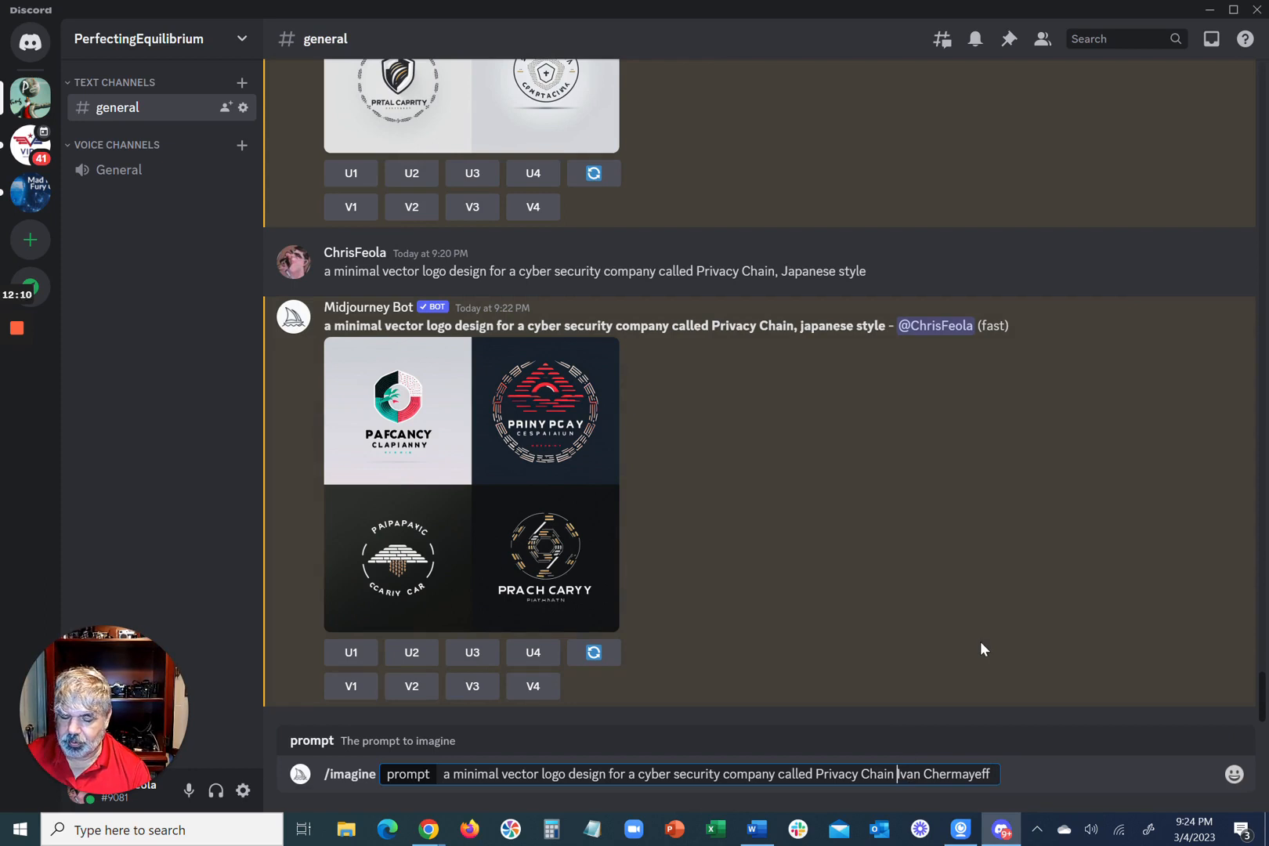
pyautogui.hotkey('ctrl', 'shift', 'Right')
pyautogui.hotkey('ctrl', 'shift', 'Right')
pyautogui.hotkey('ctrl', 'c')
pyautogui.press('BackSpace')
# Step: Insert "in the style of Ivan Chermayeff" after "logo design" in the prompt and submit it
pyautogui.hotkey('ctrl', 'Left')
pyautogui.hotkey('ctrl', 'Left')
pyautogui.hotkey('ctrl', 'Left')
pyautogui.hotkey('ctrl', 'Left')
pyautogui.hotkey('ctrl', 'Left')
pyautogui.hotkey('ctrl', 'Left')
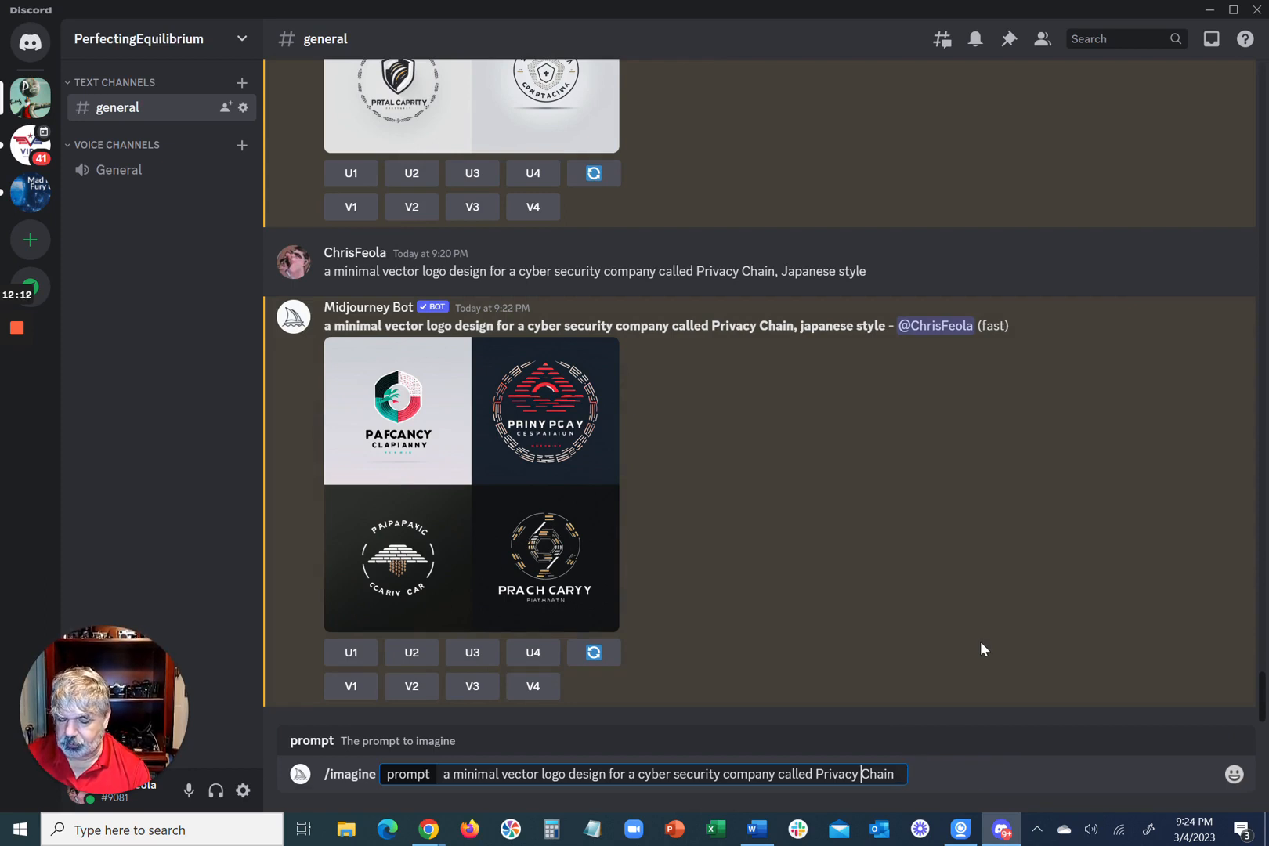
pyautogui.hotkey('ctrl', 'Left')
pyautogui.hotkey('ctrl', 'Left')
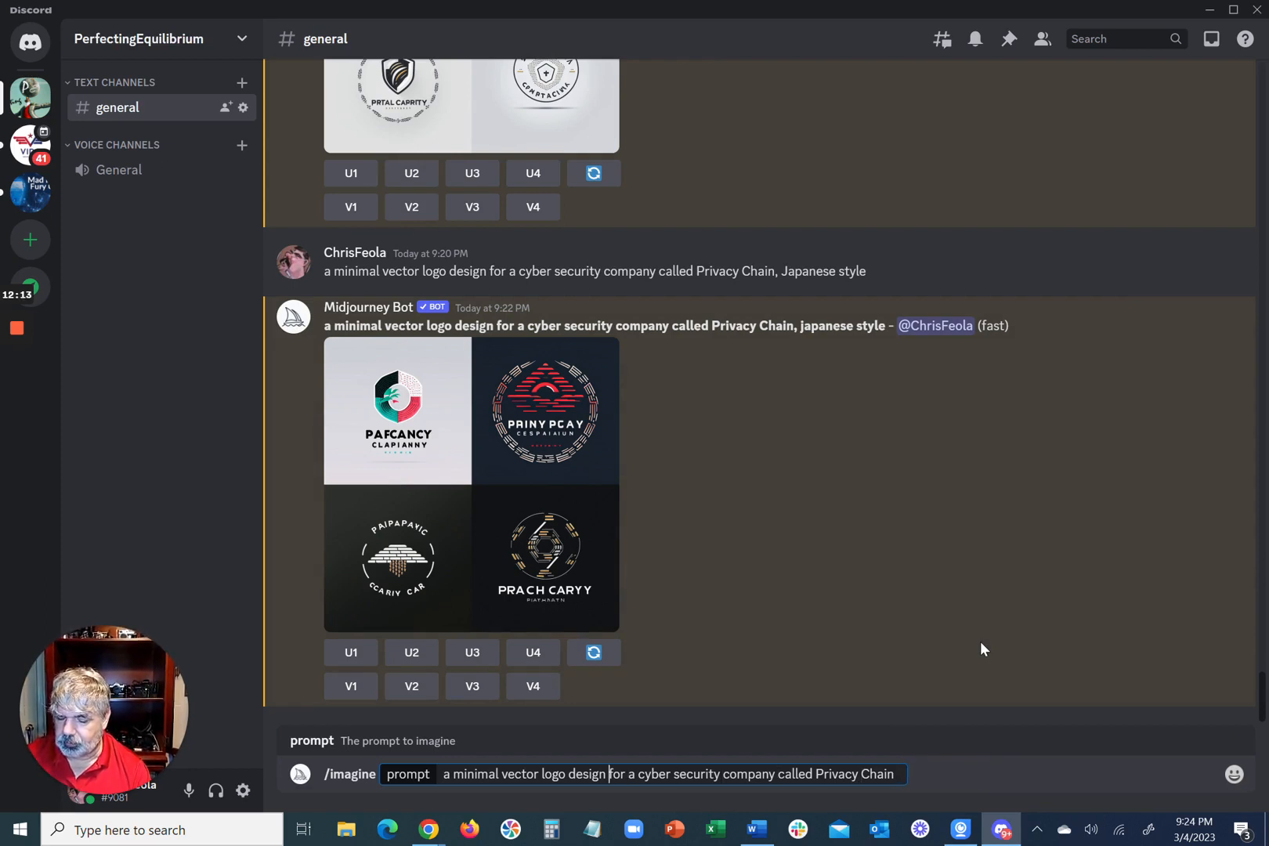
pyautogui.write('in the sty')
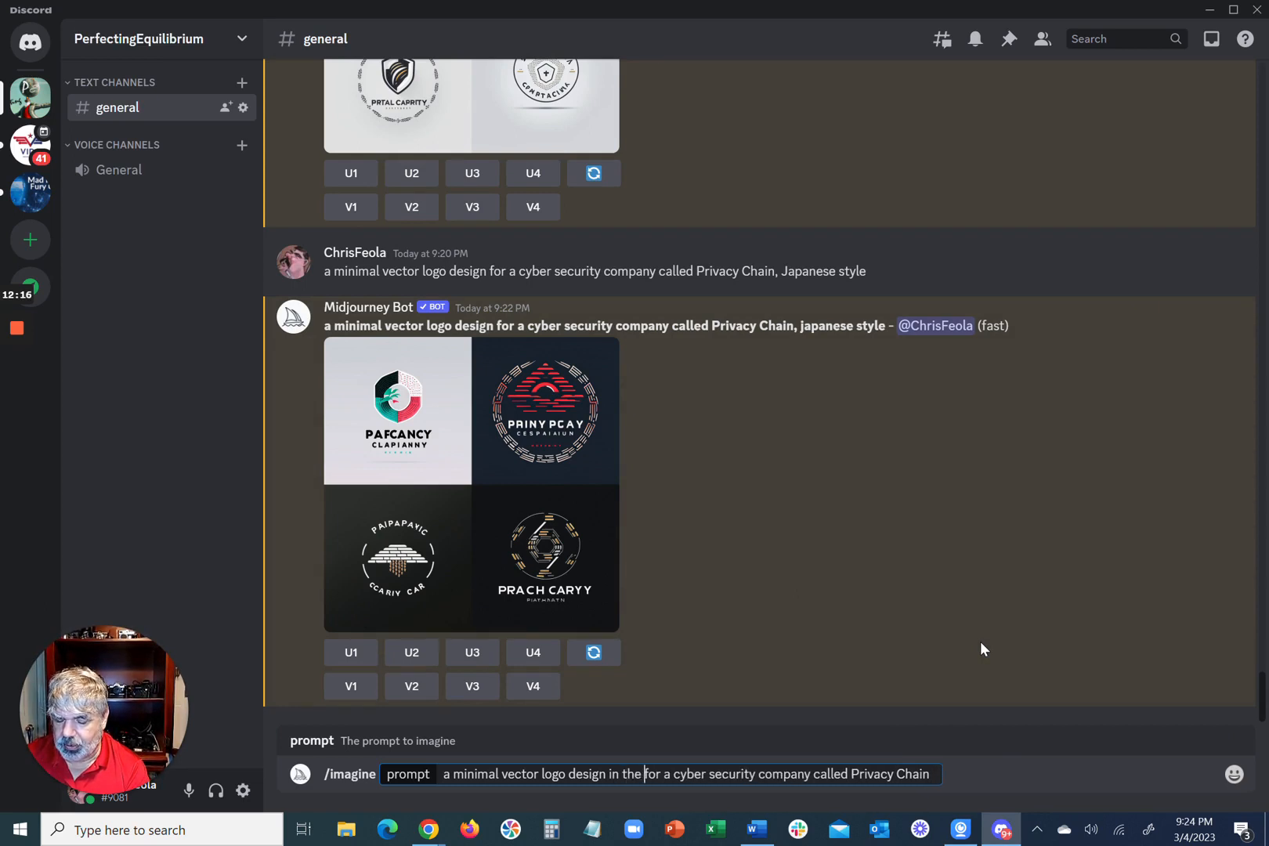
pyautogui.write('le of')
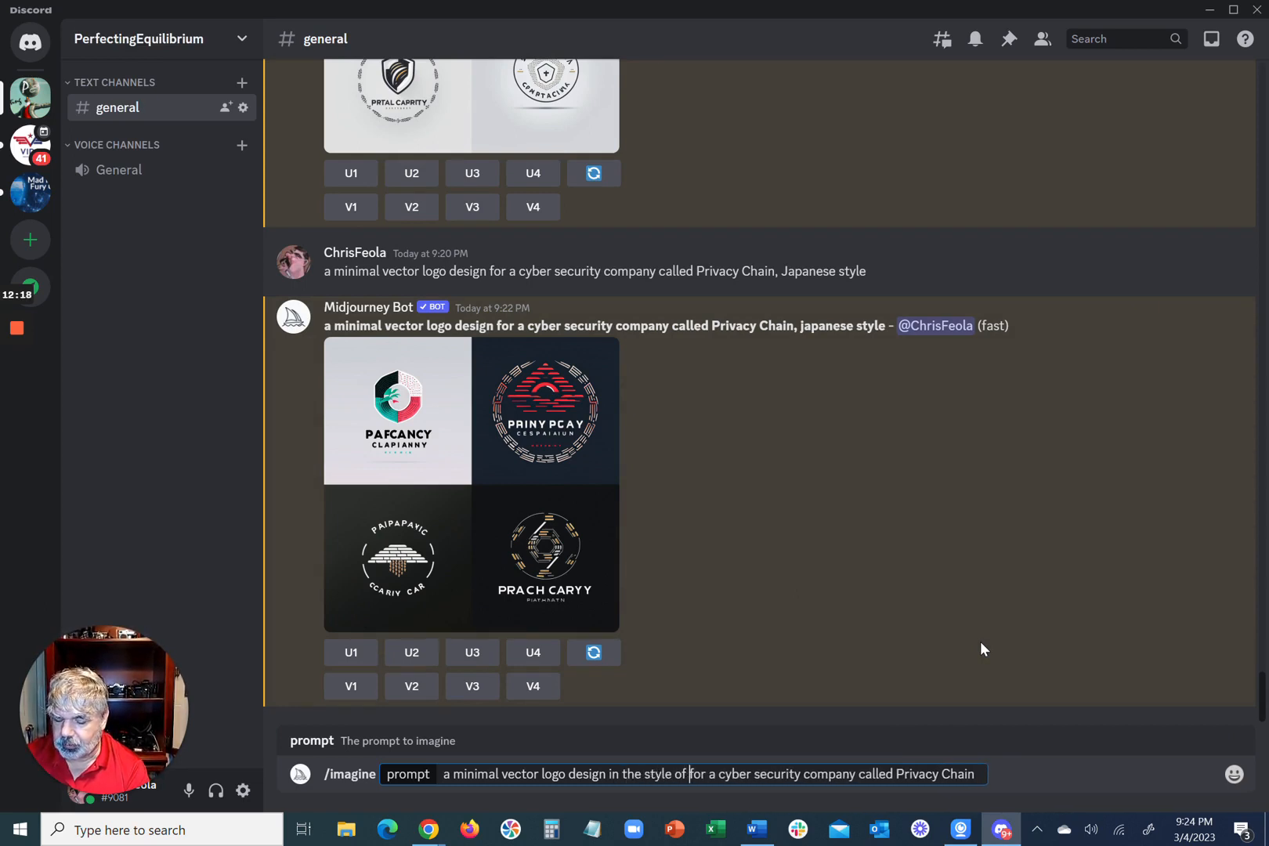
pyautogui.hotkey('ctrl', 'v')
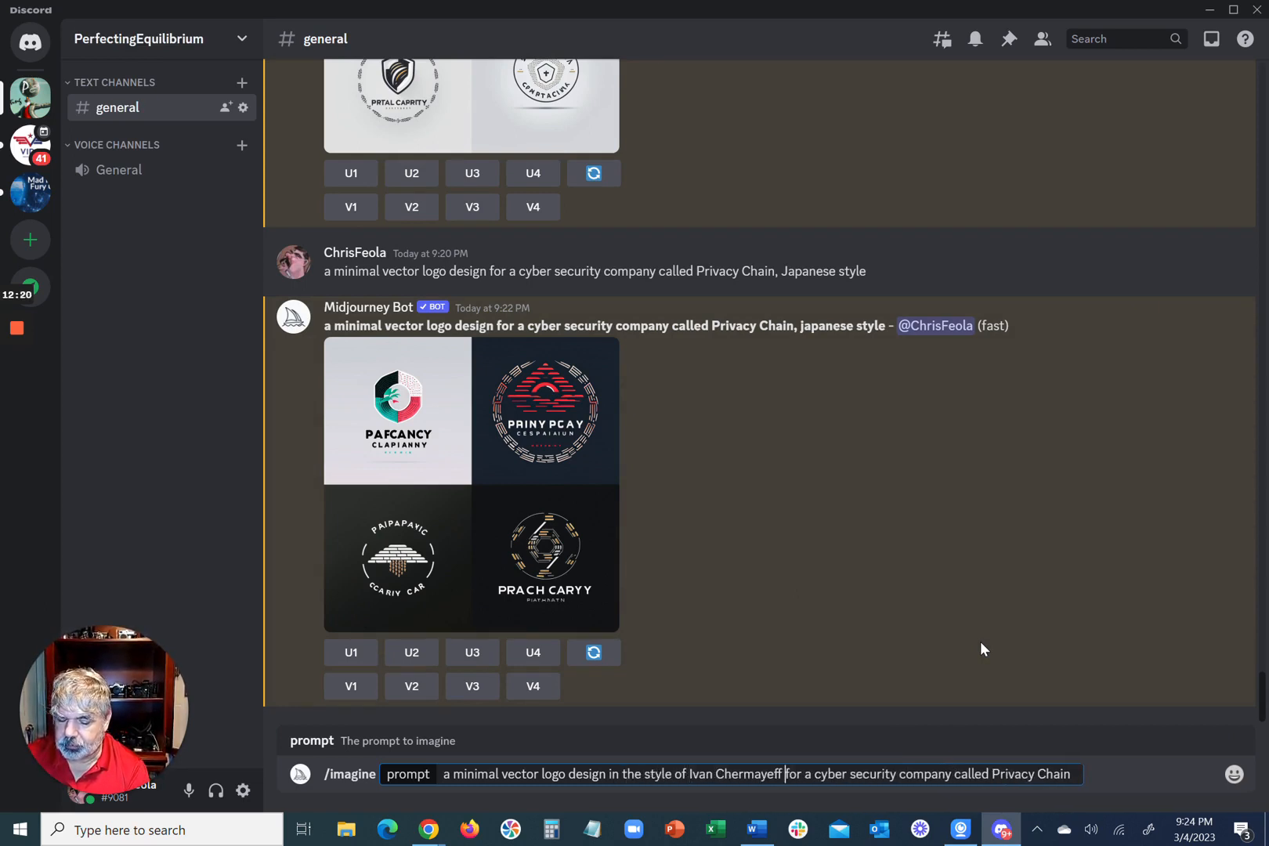
pyautogui.press('Return')
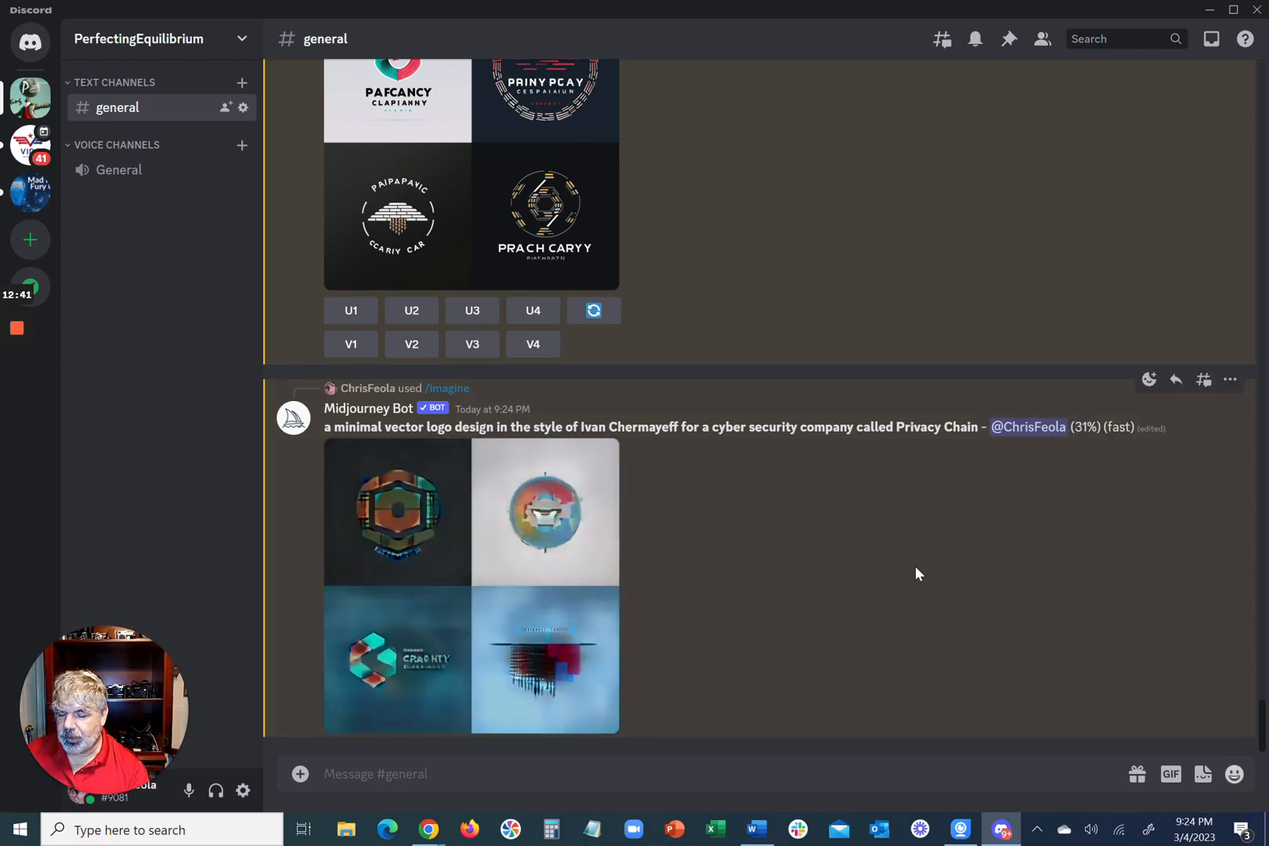
# Step: Examine the Ivan Chermayeff-style logo grid enlarged and compare it with the earlier logo designs in the channel
pyautogui.click(452, 572)
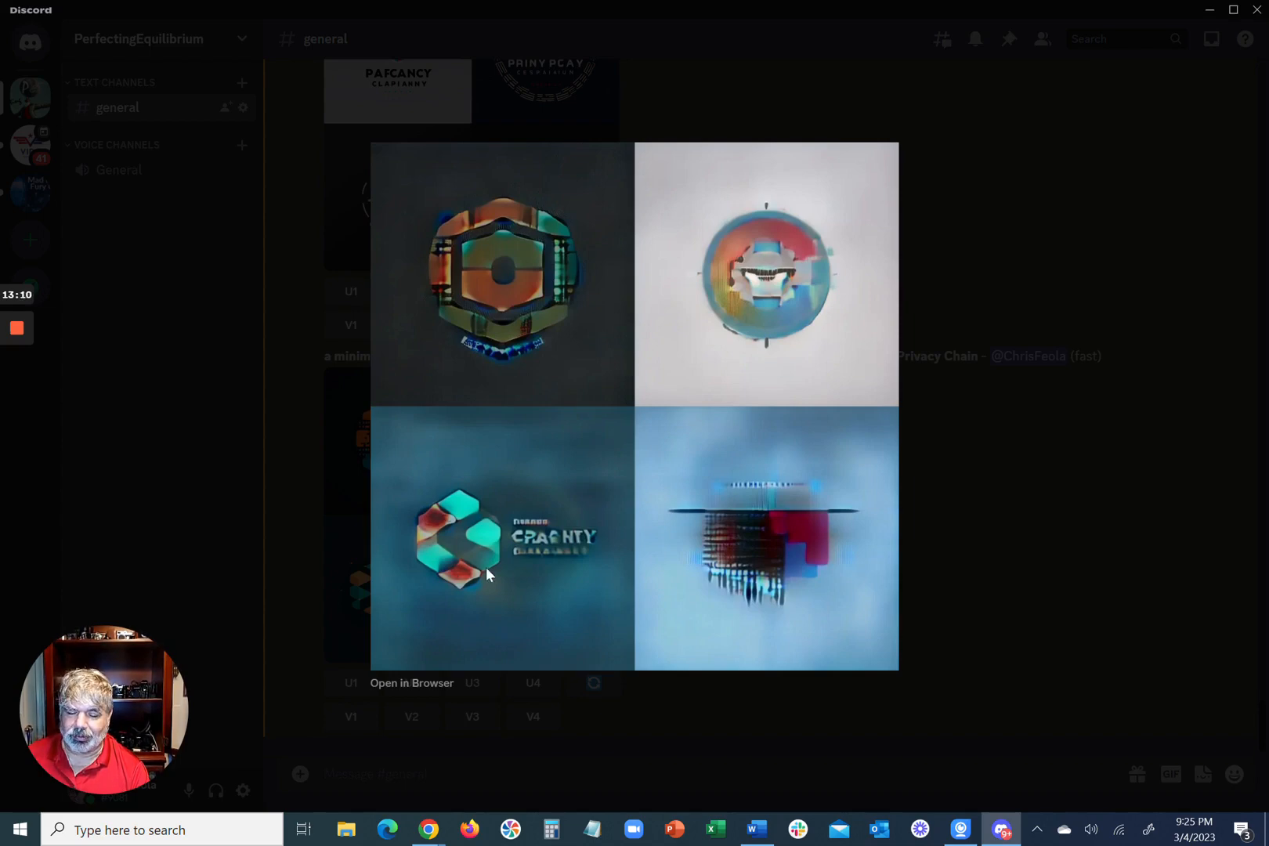
pyautogui.click(981, 590)
pyautogui.scroll(4, 740, 572)
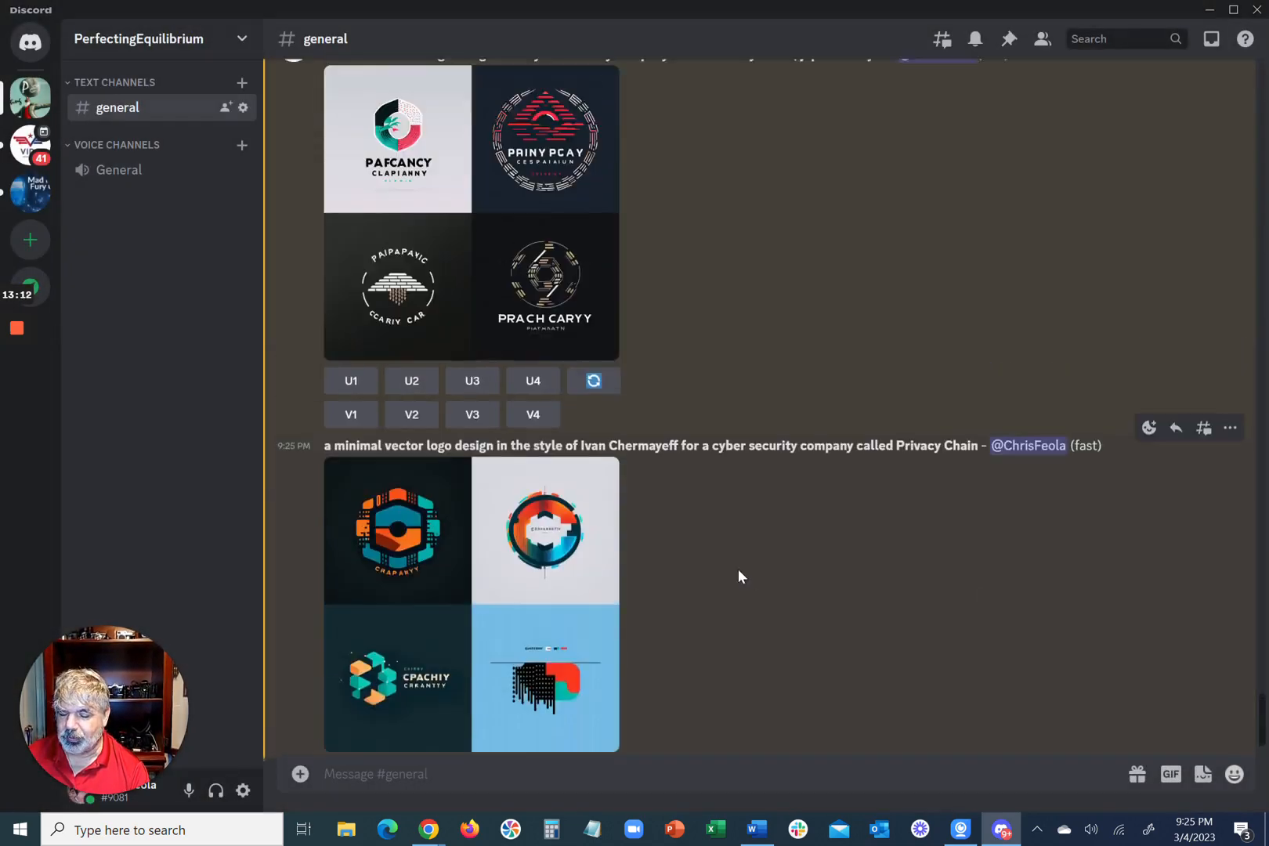
pyautogui.scroll(10, 738, 569)
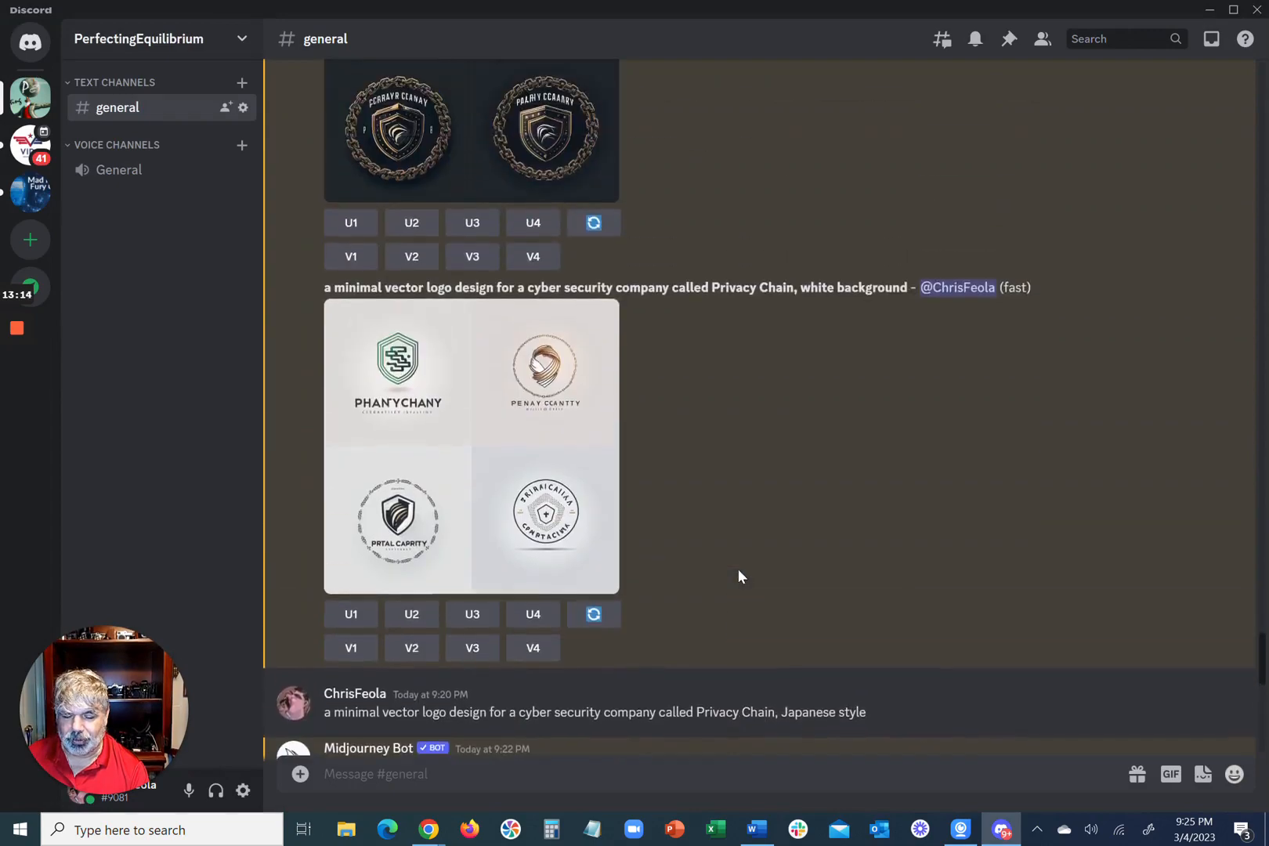
pyautogui.scroll(10, 737, 570)
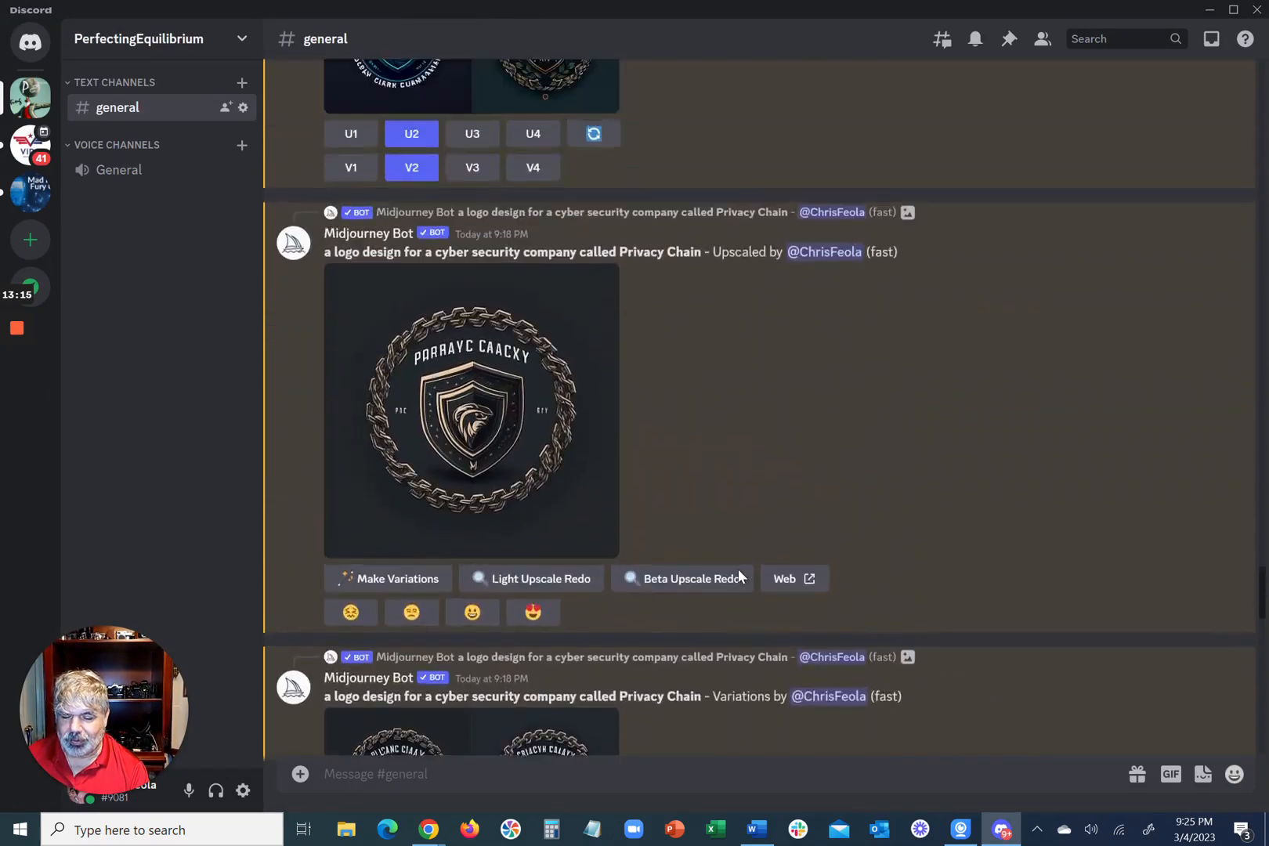
pyautogui.scroll(4, 738, 568)
pyautogui.scroll(-5, 738, 569)
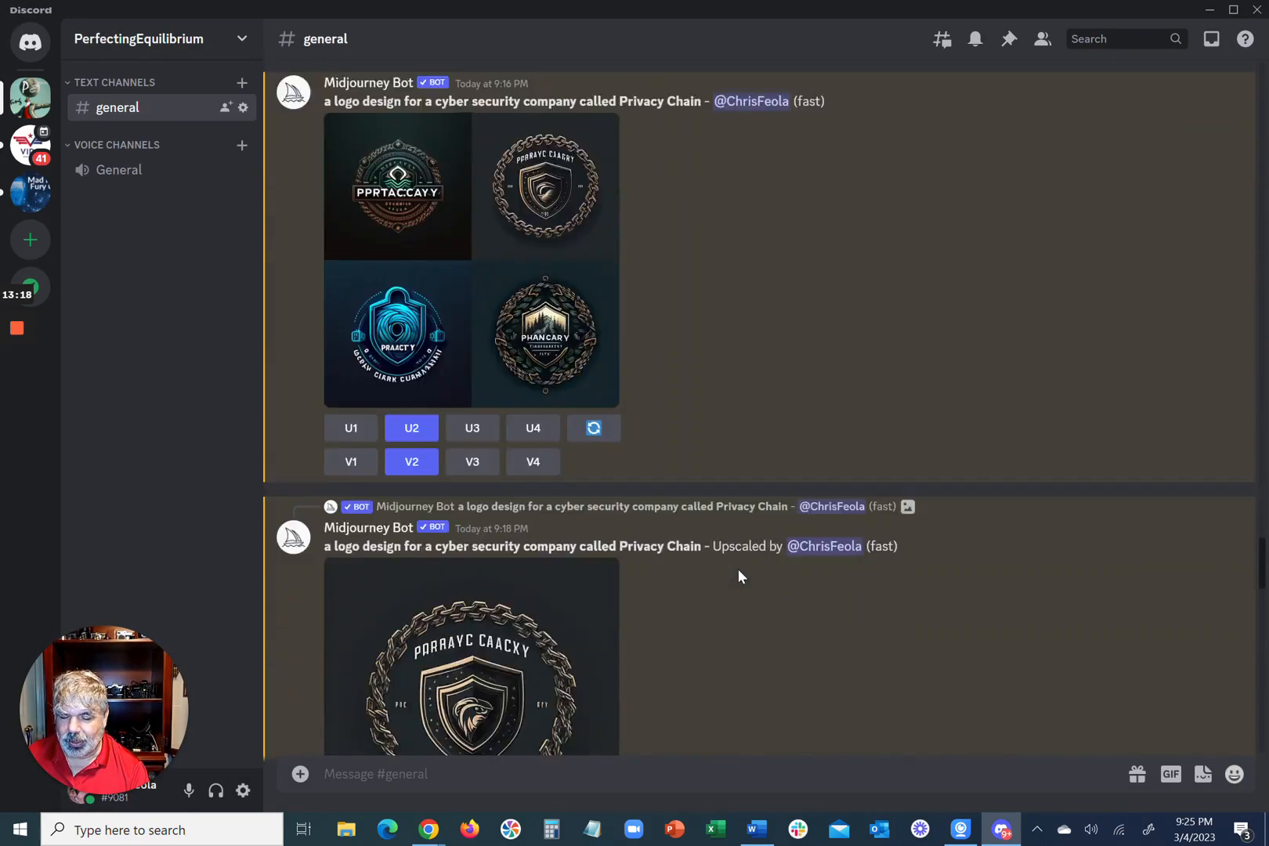
pyautogui.scroll(-15, 738, 571)
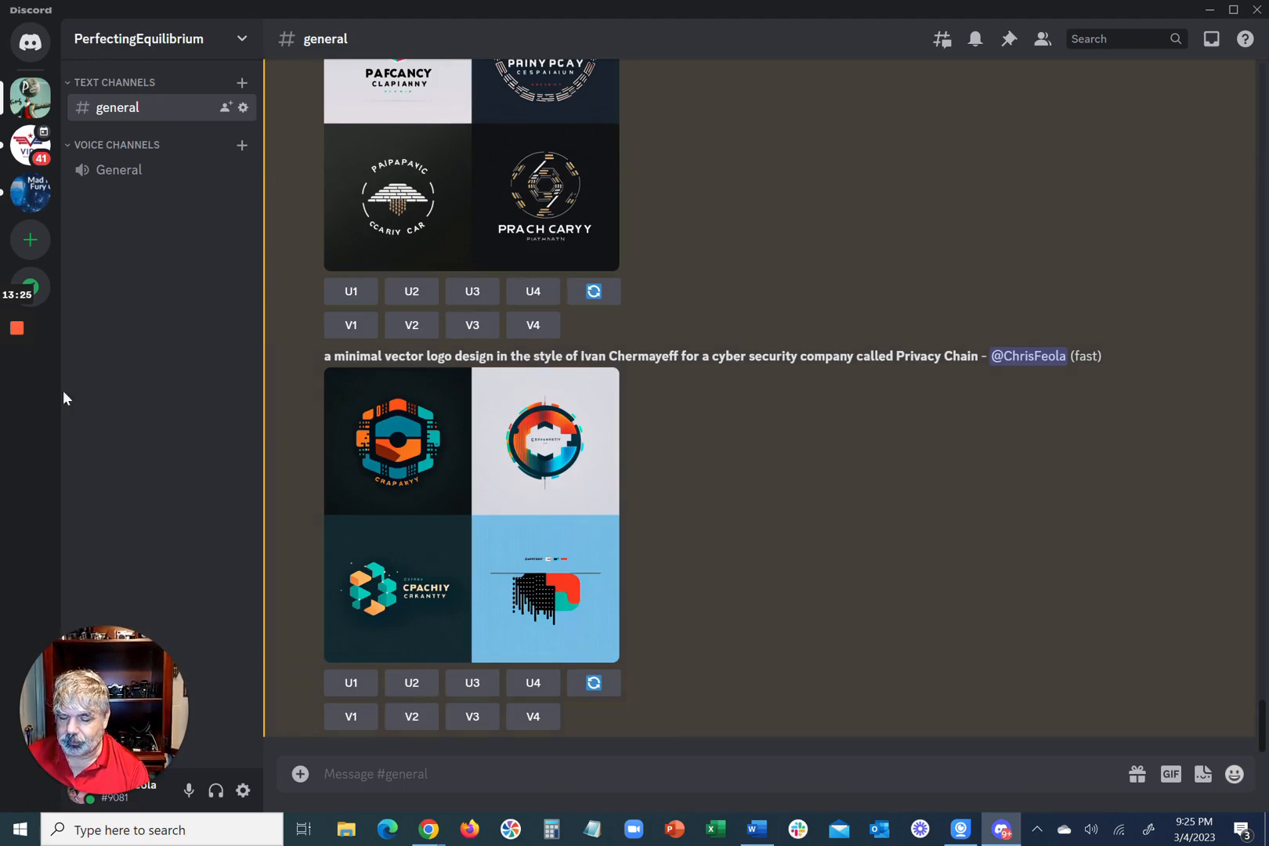
# Step: Run /imagine with "a cute mascot for a cyber security company called Privacy Chain, flat, vector, white background" and view the mascot grid enlarged
pyautogui.moveTo(3, 403)
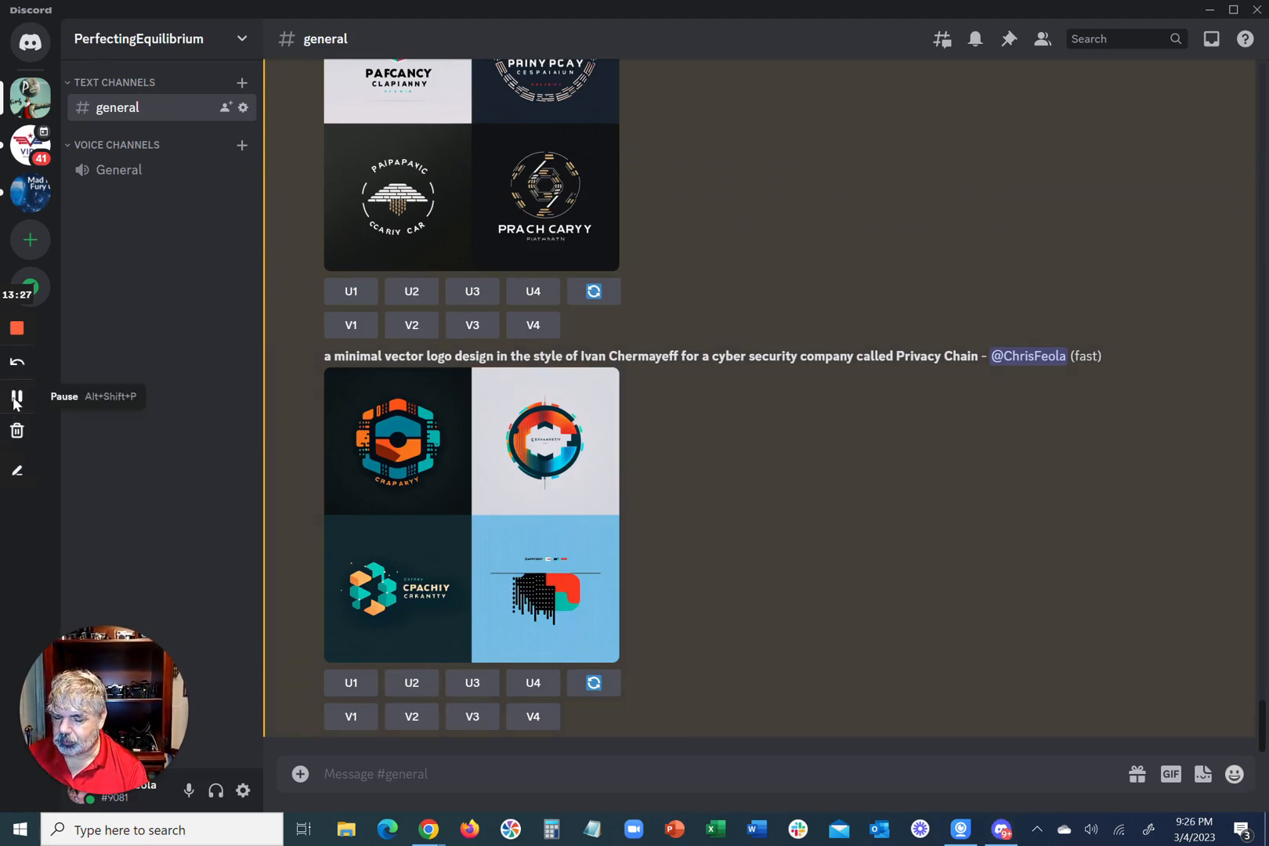
pyautogui.click(443, 775)
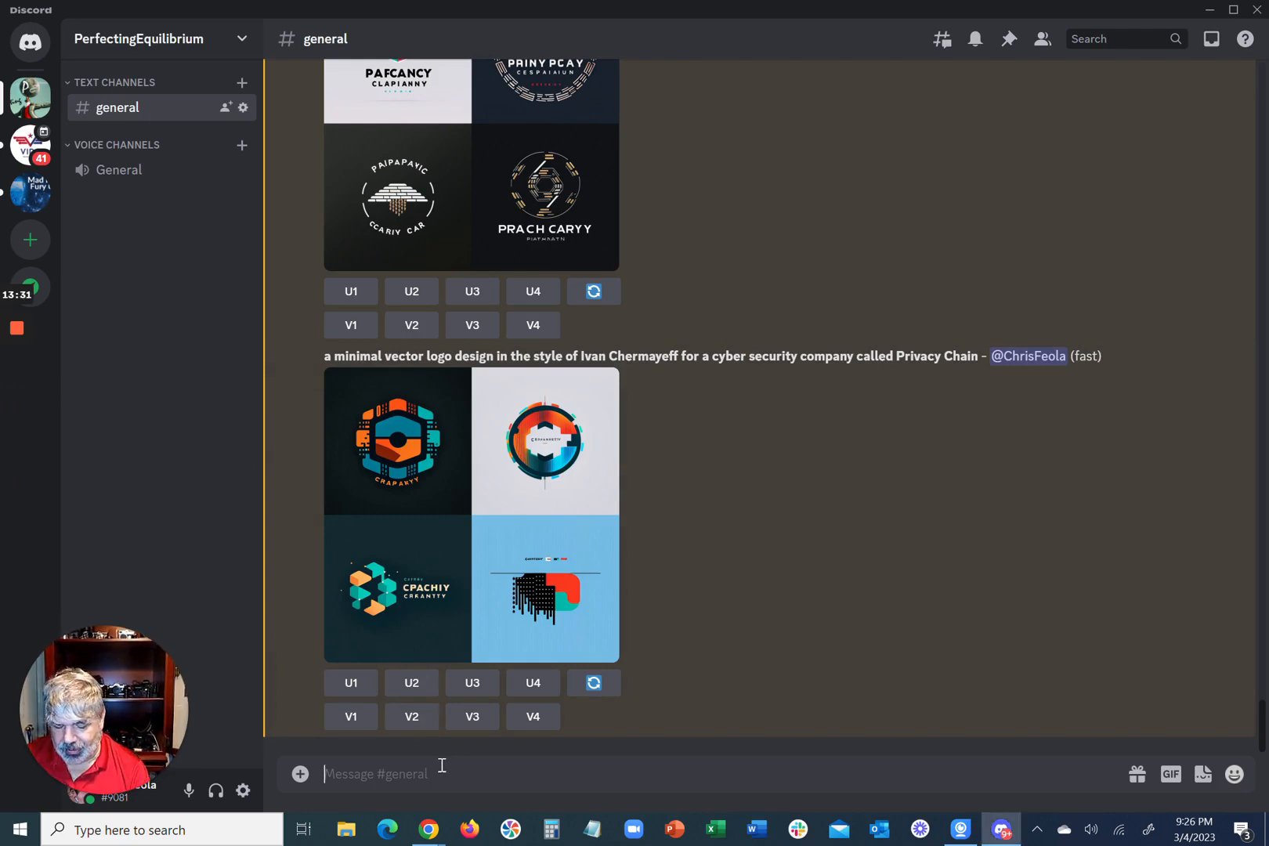
pyautogui.write('/')
pyautogui.press('Return')
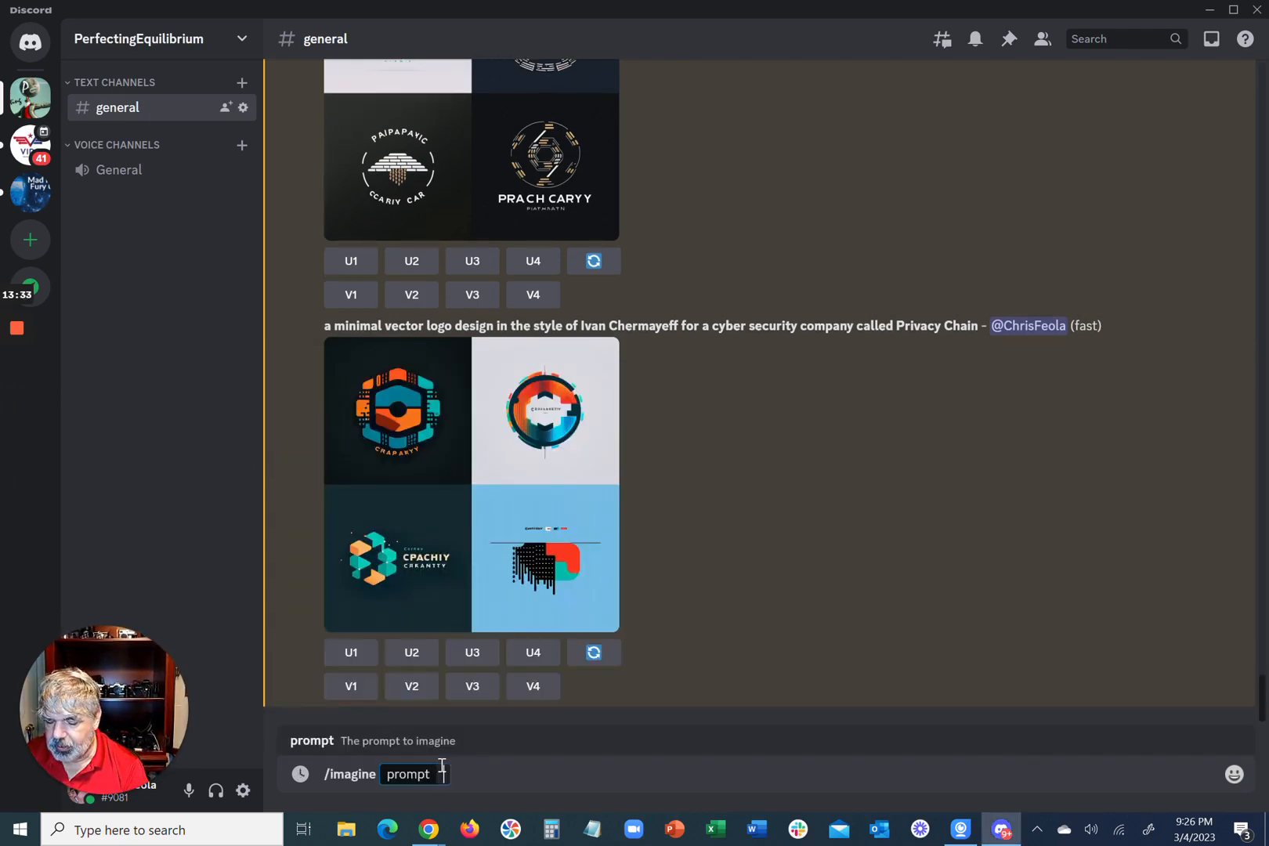
pyautogui.write('a cute mascot for a cyber security company called Privacy Chain, flat, vector, white background')
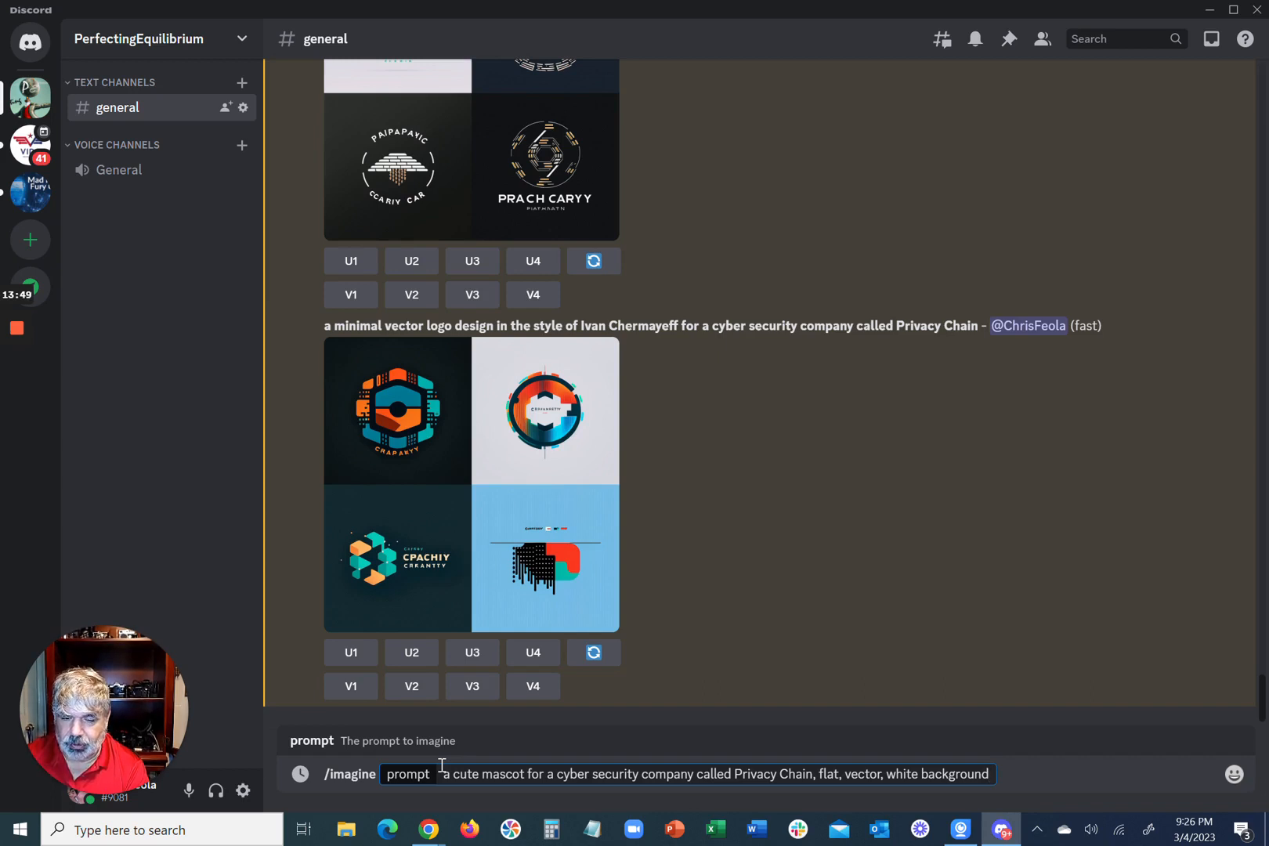
pyautogui.press('Return')
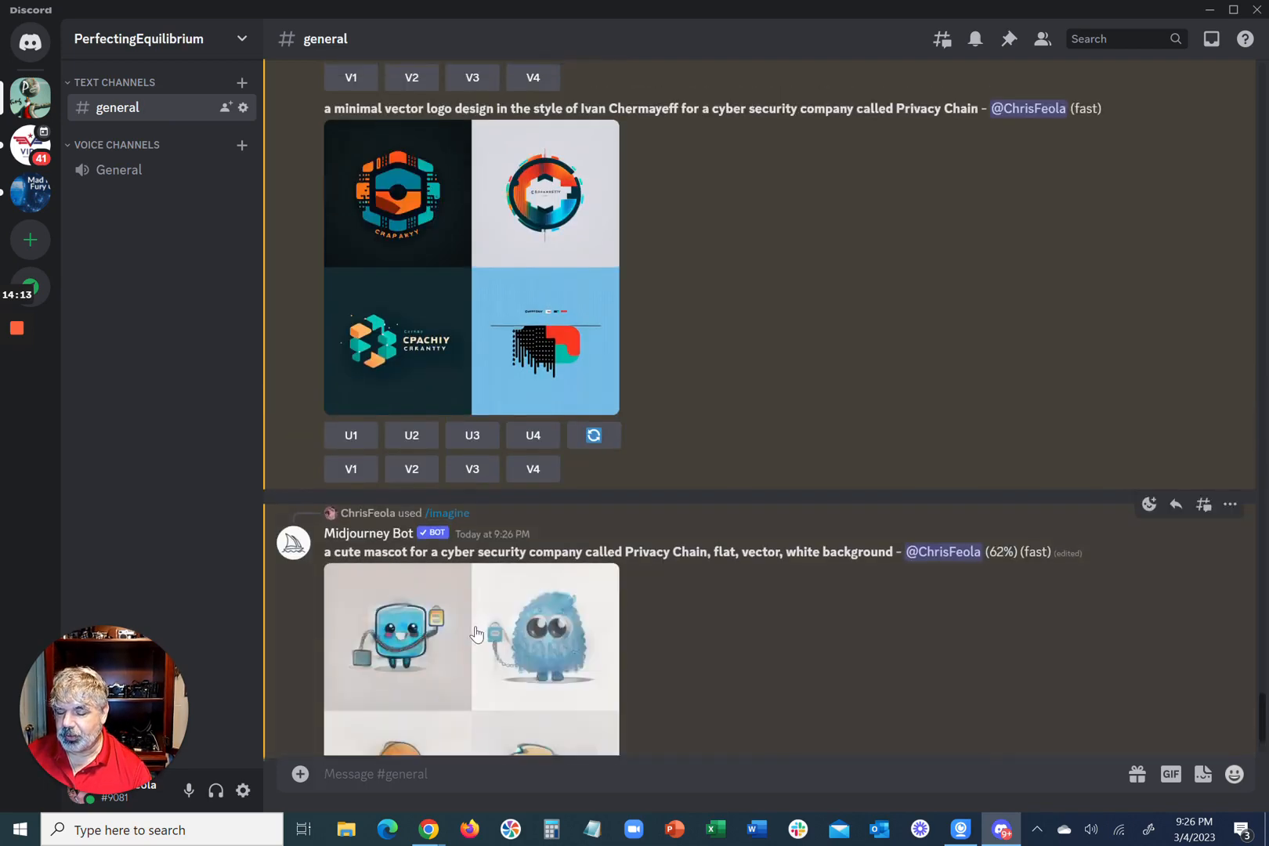
pyautogui.click(477, 633)
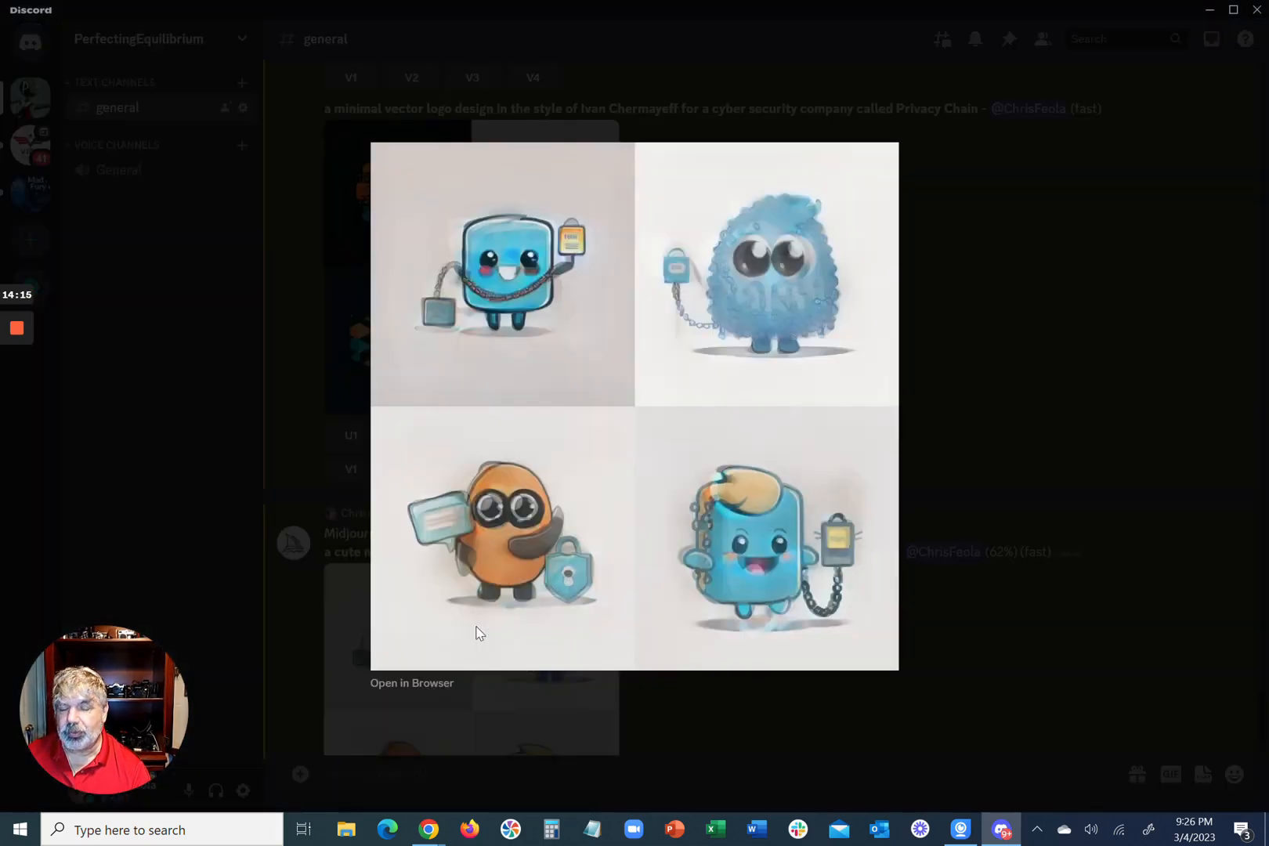